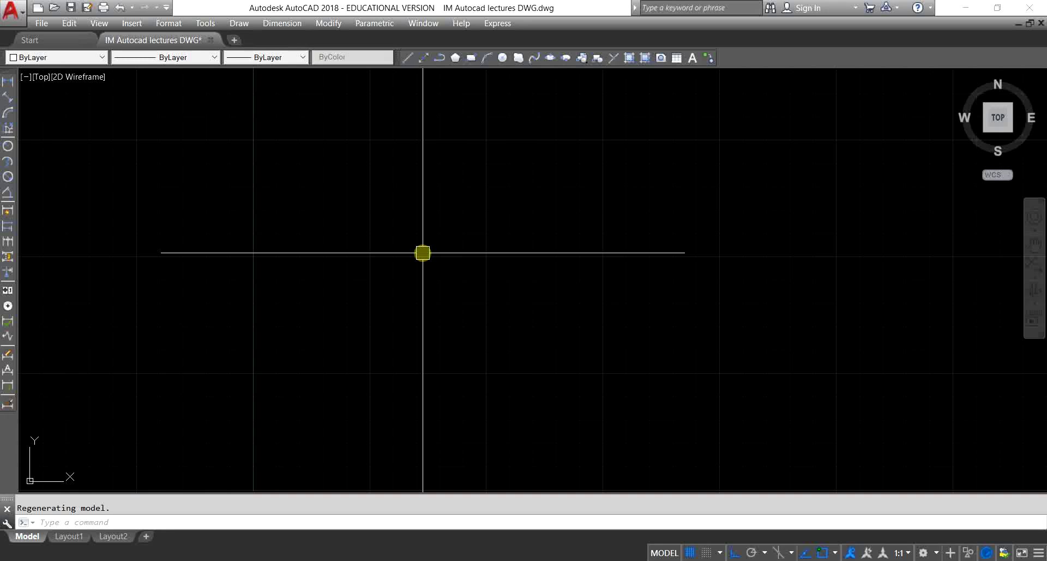
Step: Place a horizontal and a vertical construction line crossing at one base point with XL
type("X")
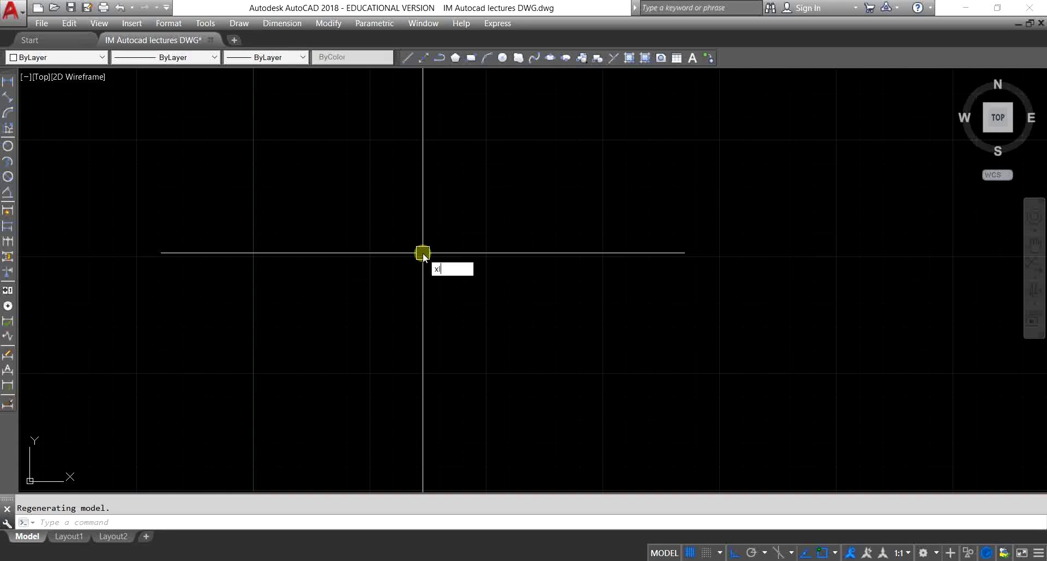
type("L")
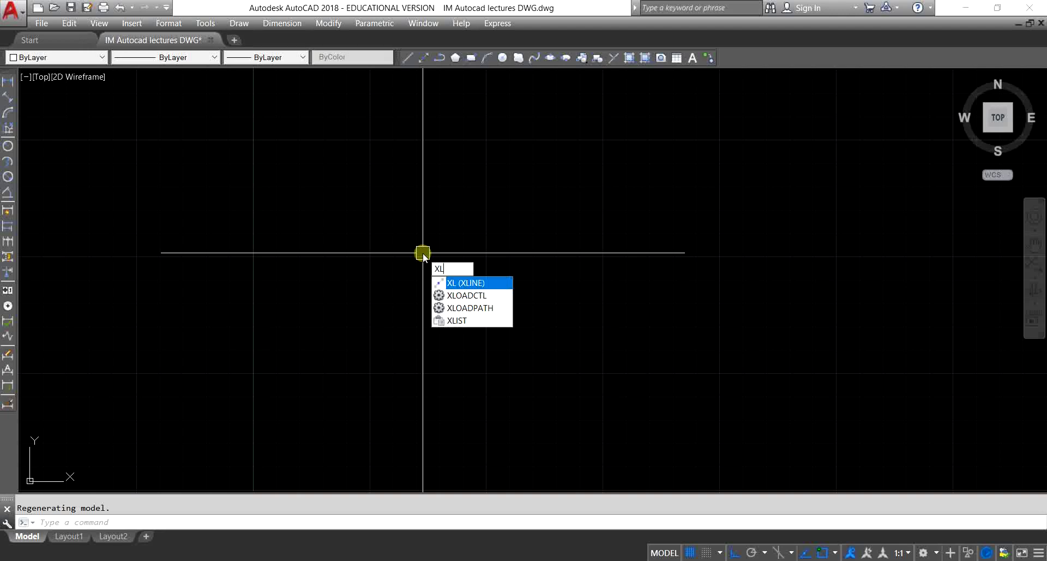
key("Return")
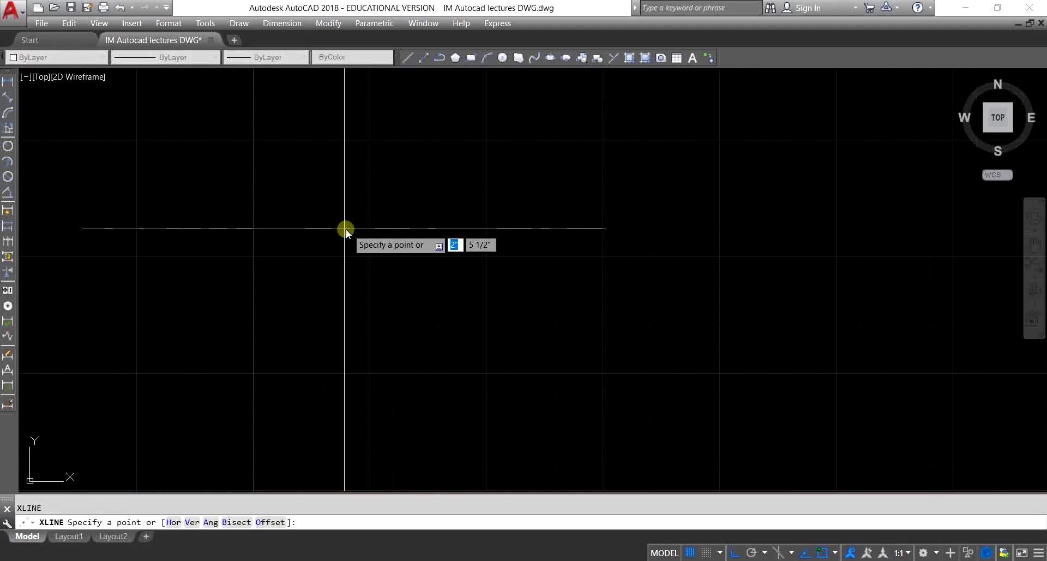
left_click(330, 228)
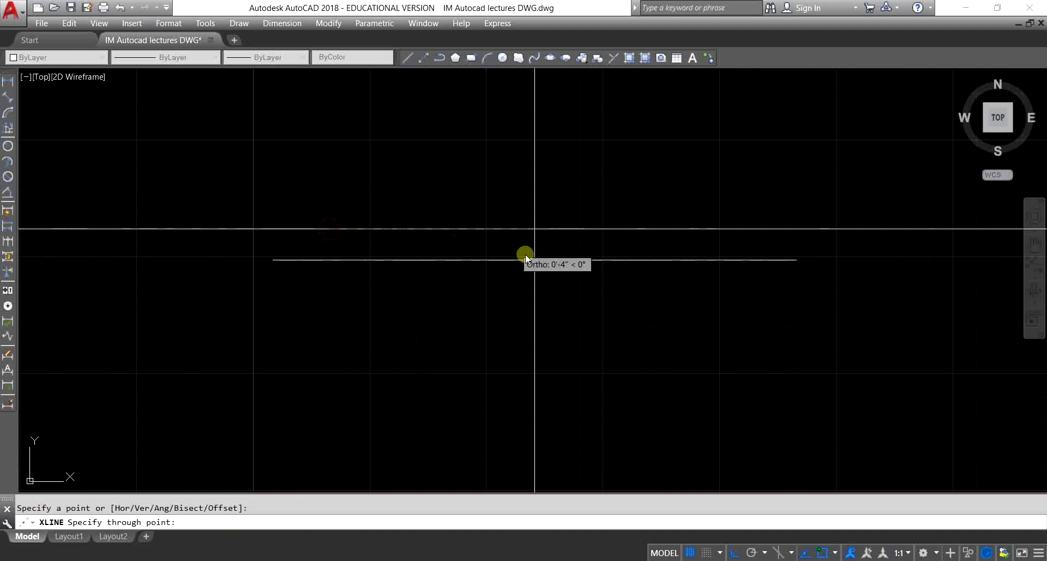
left_click(680, 280)
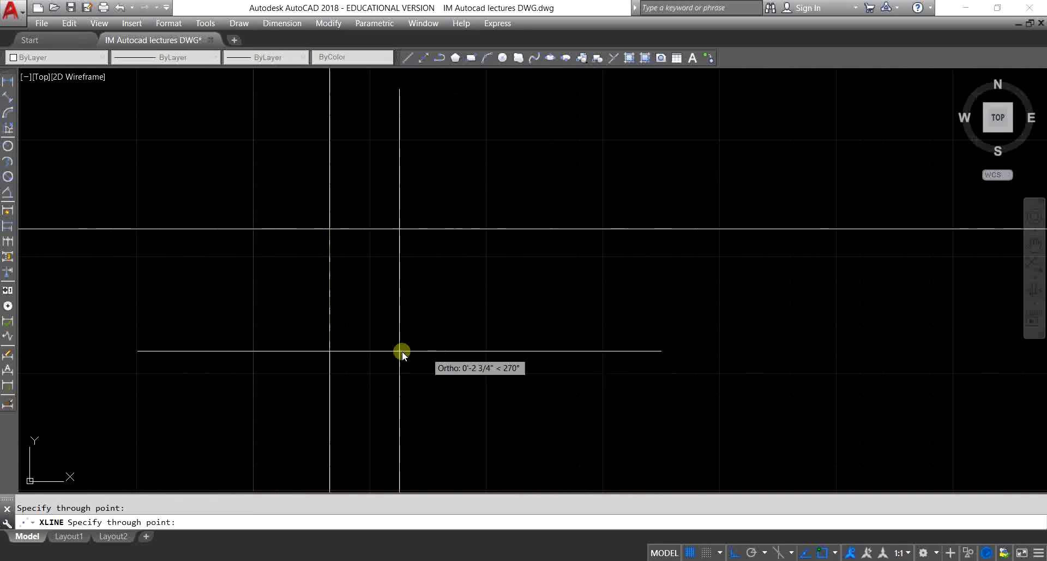
left_click(378, 151)
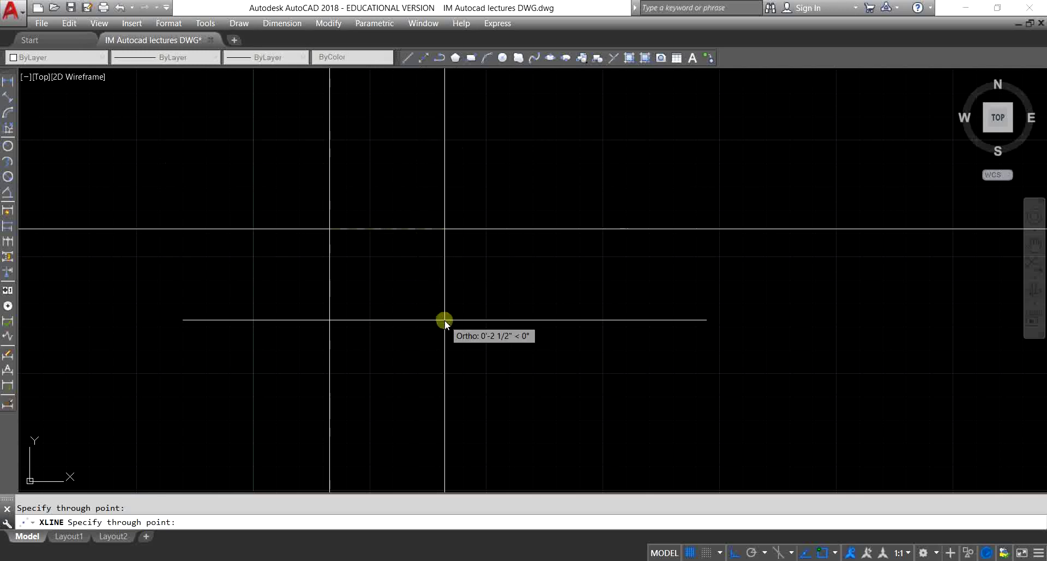
key("Escape")
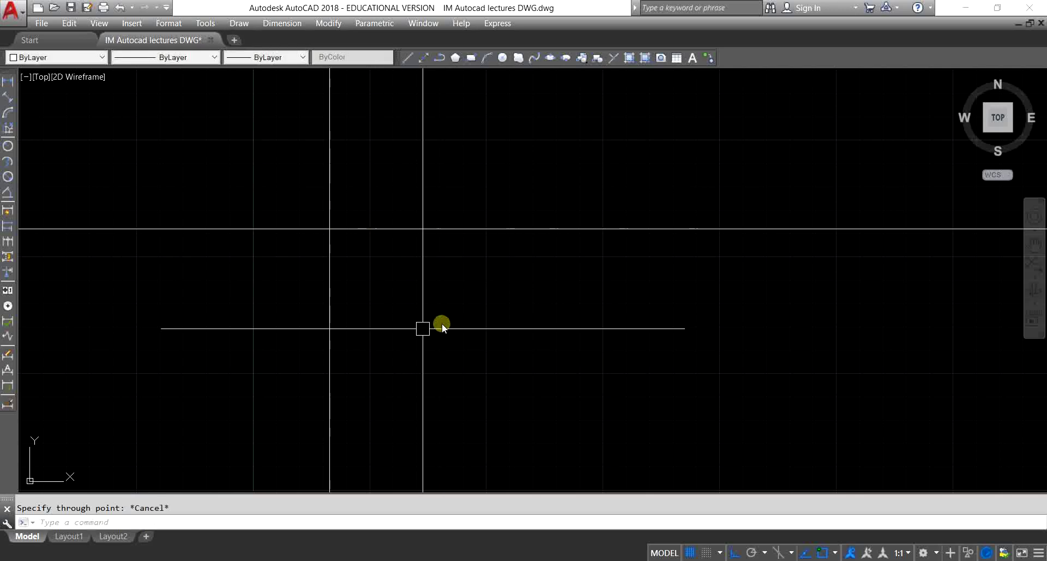
scroll(502, 306, "down", 2)
scroll(507, 312, "down", 1)
mouse_move(509, 320)
middle_mouse_down()
mouse_move(510, 297)
mouse_move(530, 297)
middle_mouse_up()
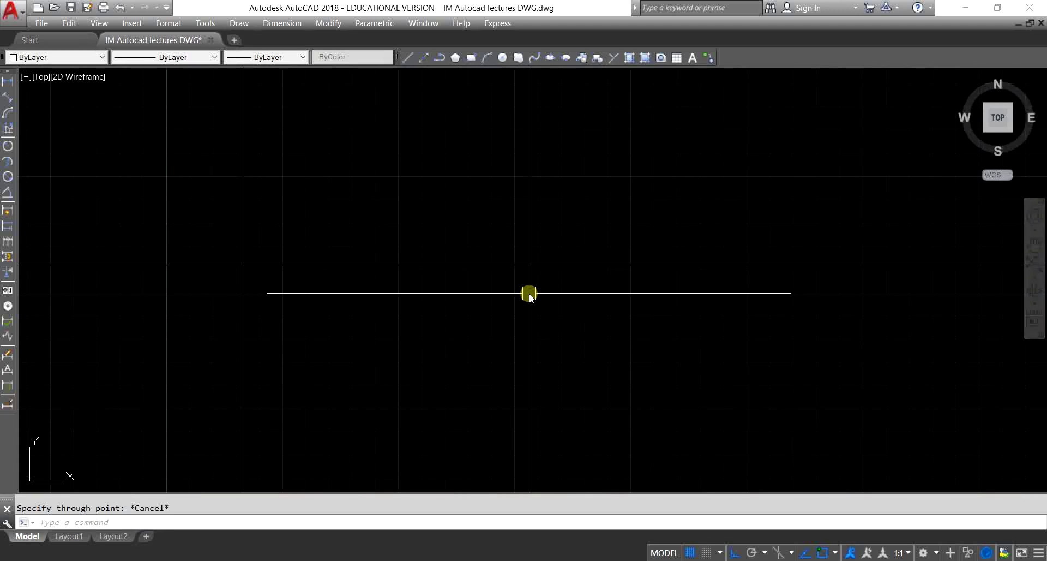
mouse_move(529, 295)
middle_mouse_down()
mouse_move(541, 281)
mouse_move(468, 284)
mouse_move(912, 297)
mouse_move(559, 289)
middle_mouse_up()
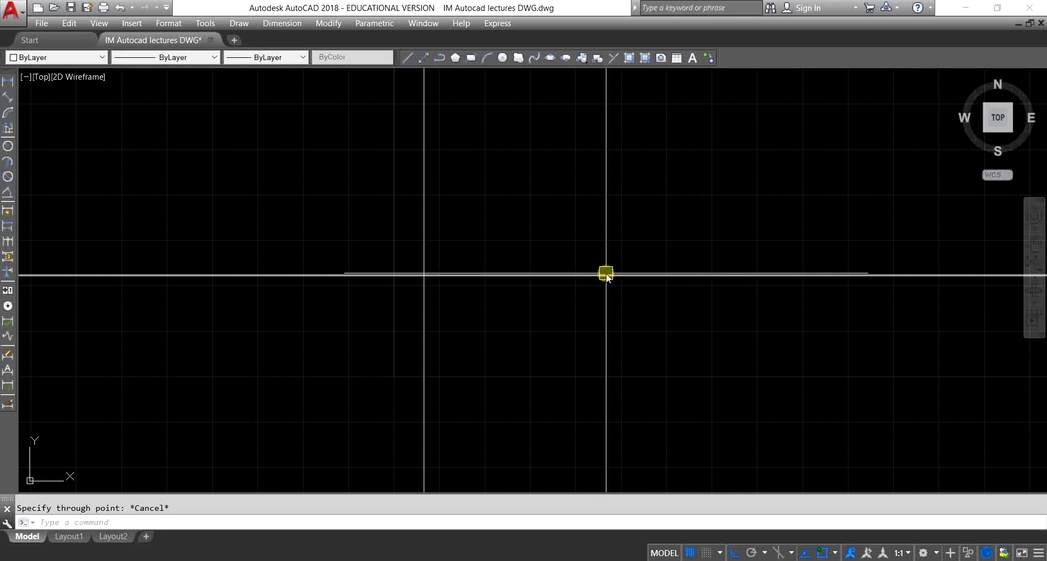
scroll(573, 278, "down", 5)
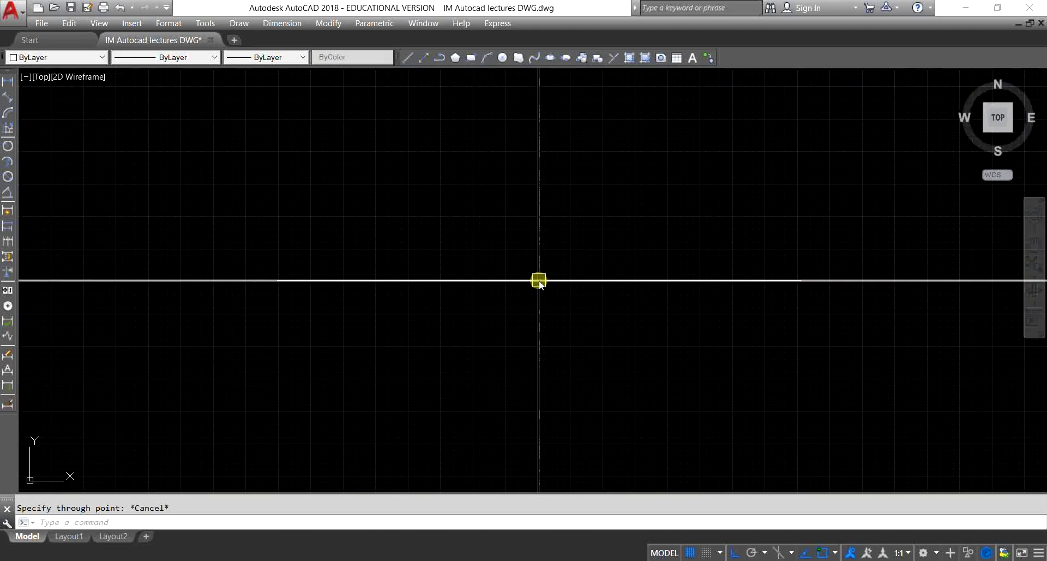
type("z")
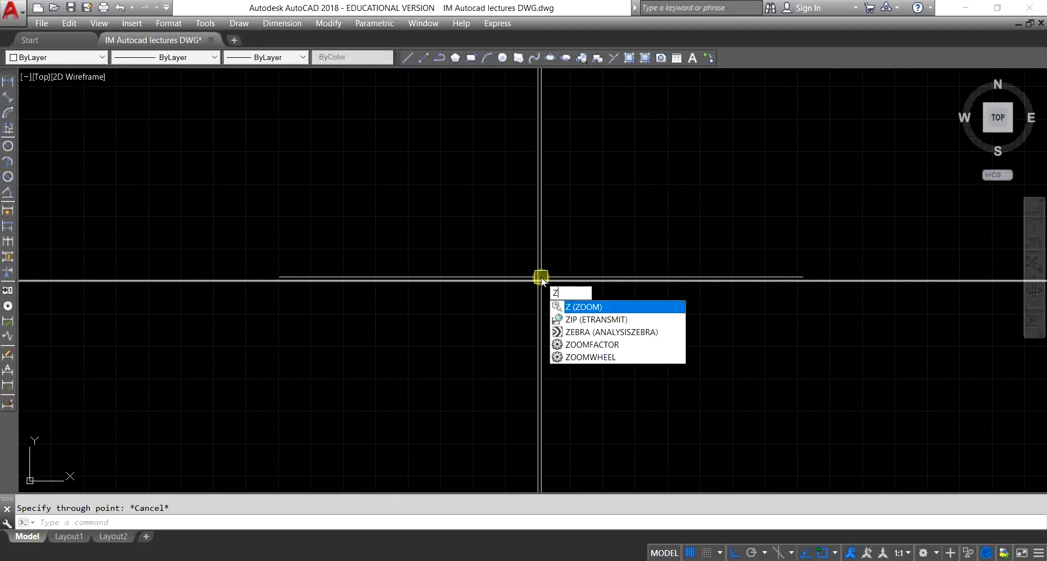
key("Return")
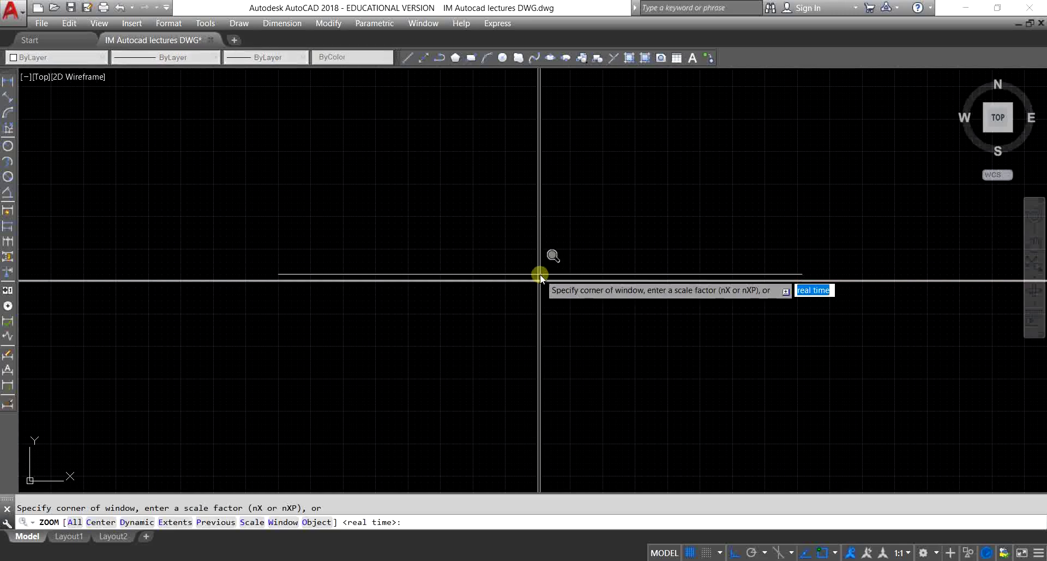
type("e")
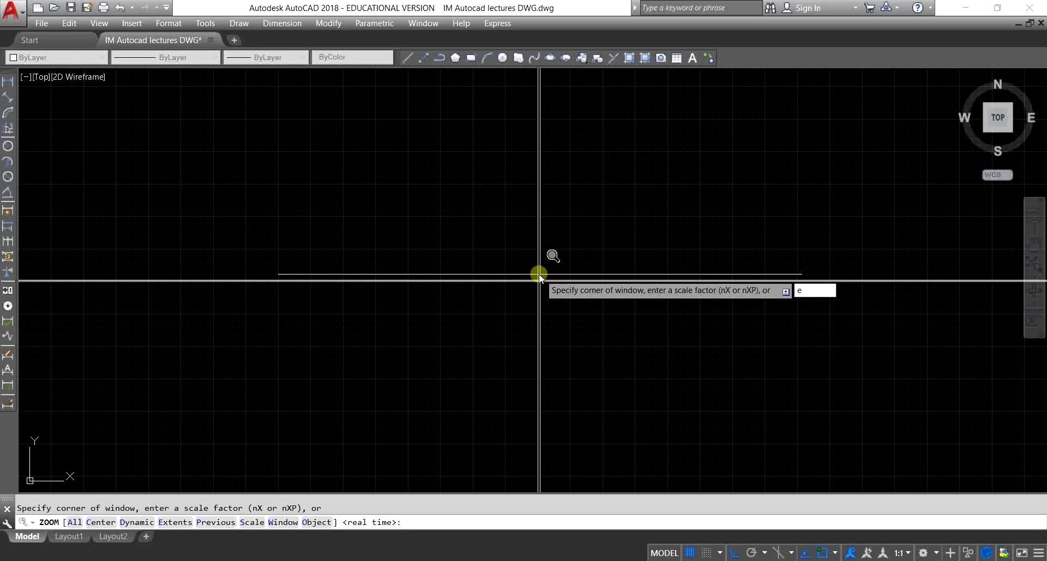
key("Return")
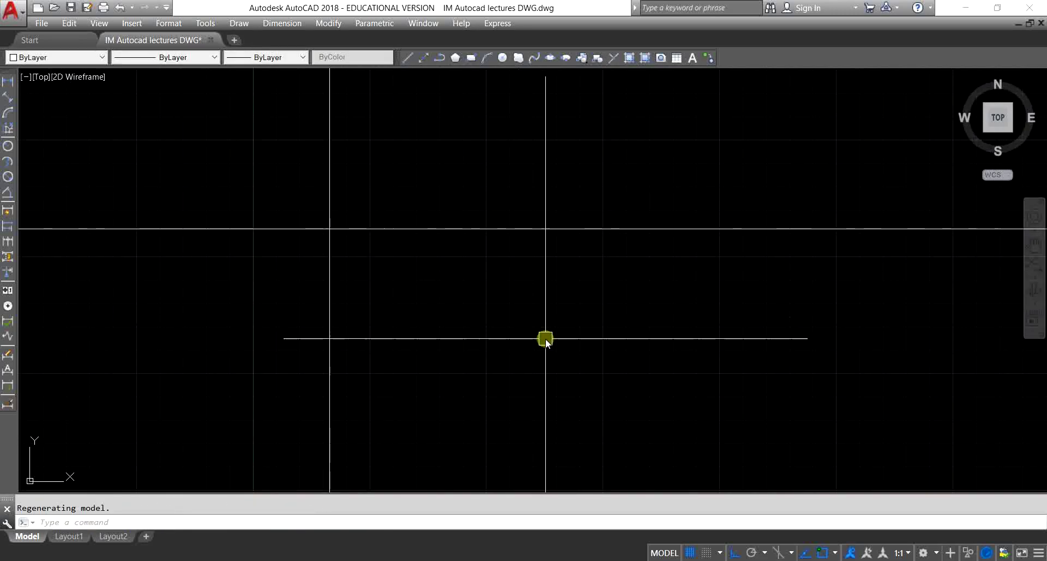
scroll(542, 276, "down", 2)
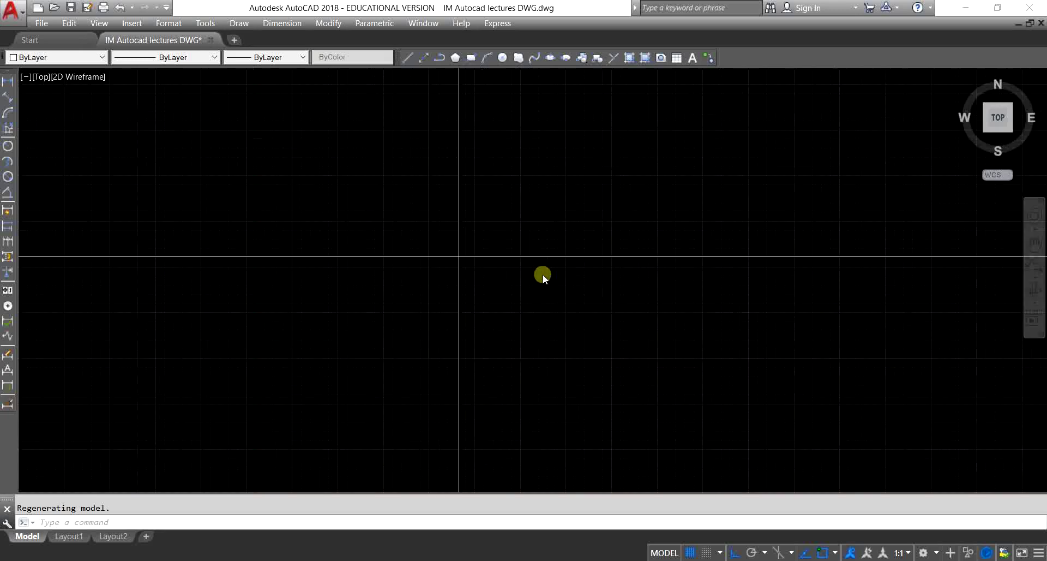
scroll(542, 276, "up", 1)
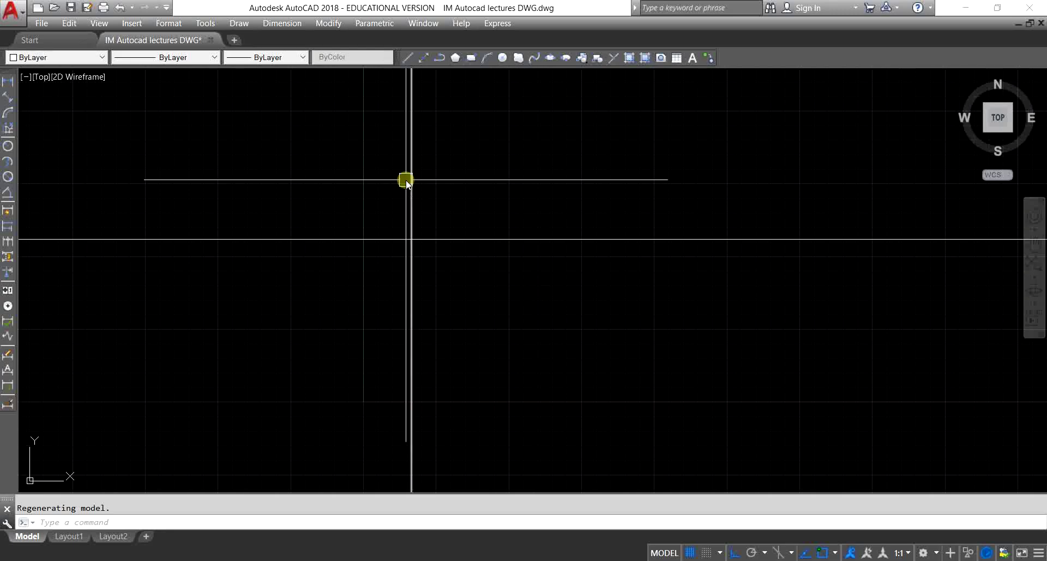
scroll(418, 179, "up", 3)
scroll(423, 167, "down", 3)
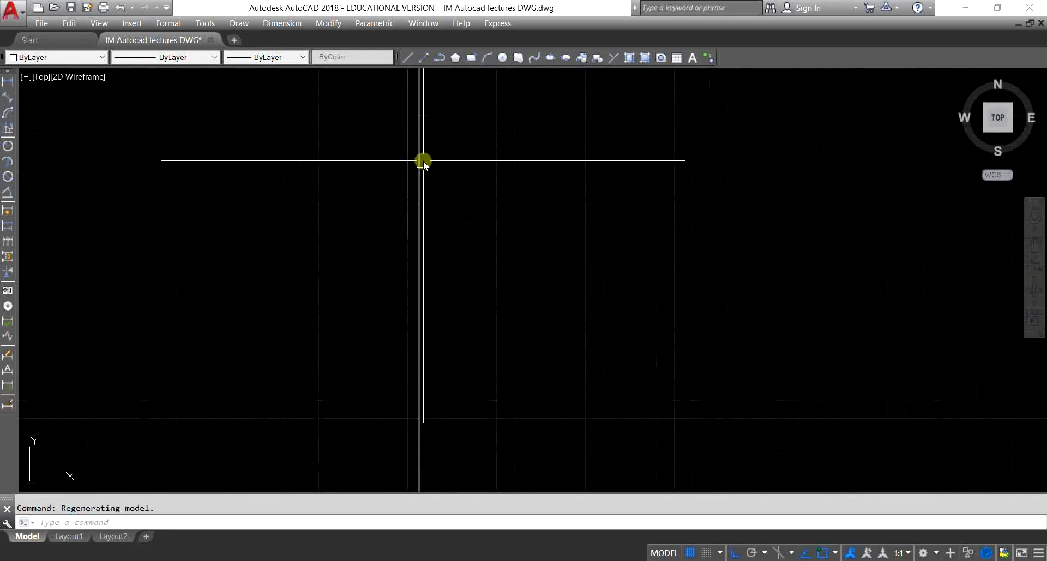
scroll(440, 210, "up", 2)
scroll(440, 215, "up", 2)
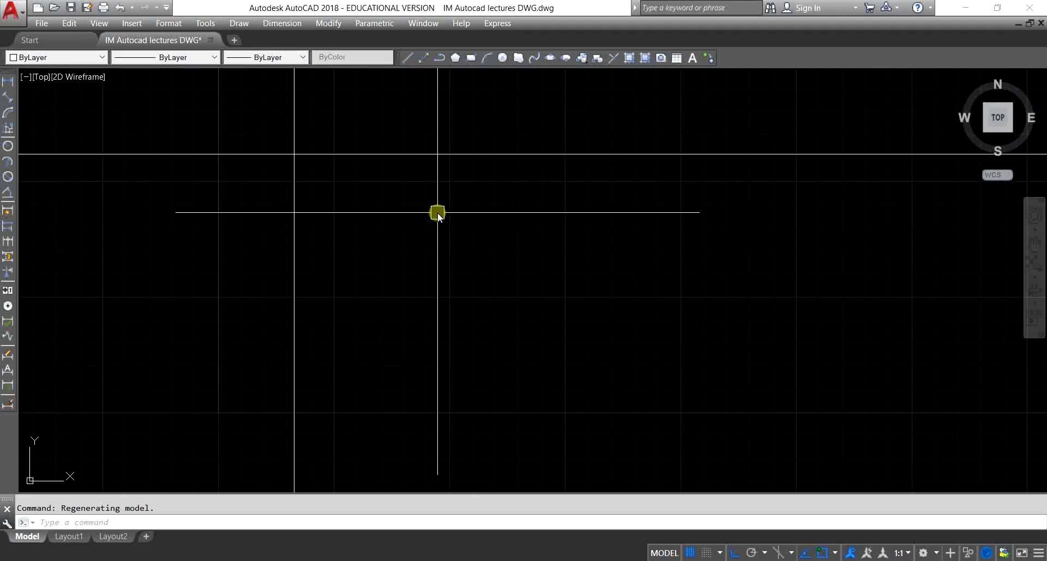
scroll(410, 228, "down", 5)
scroll(420, 237, "up", 5)
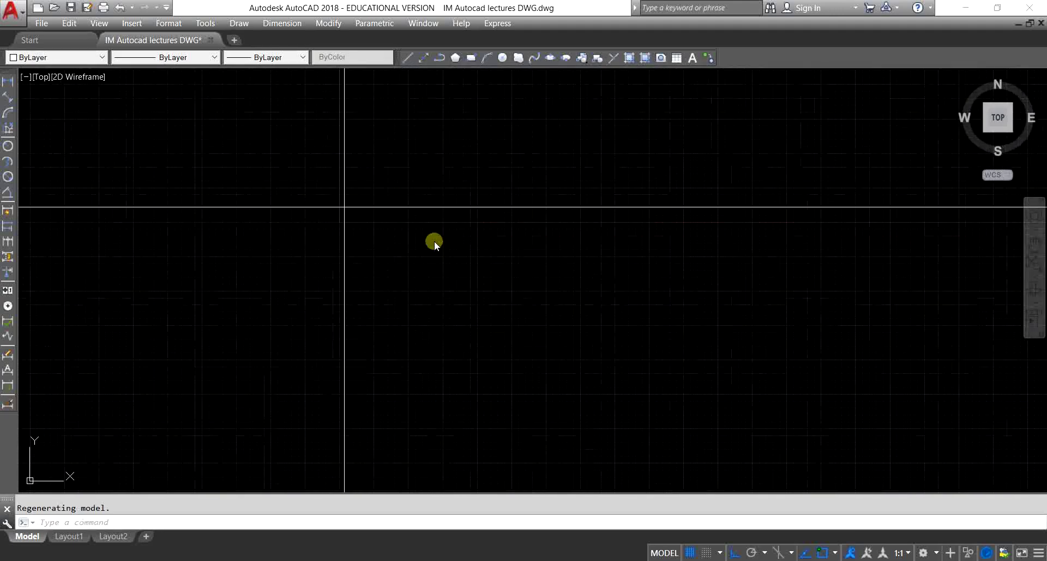
scroll(434, 241, "up", 2)
middle_click_drag(437, 243, 435, 275)
scroll(435, 273, "down", 2)
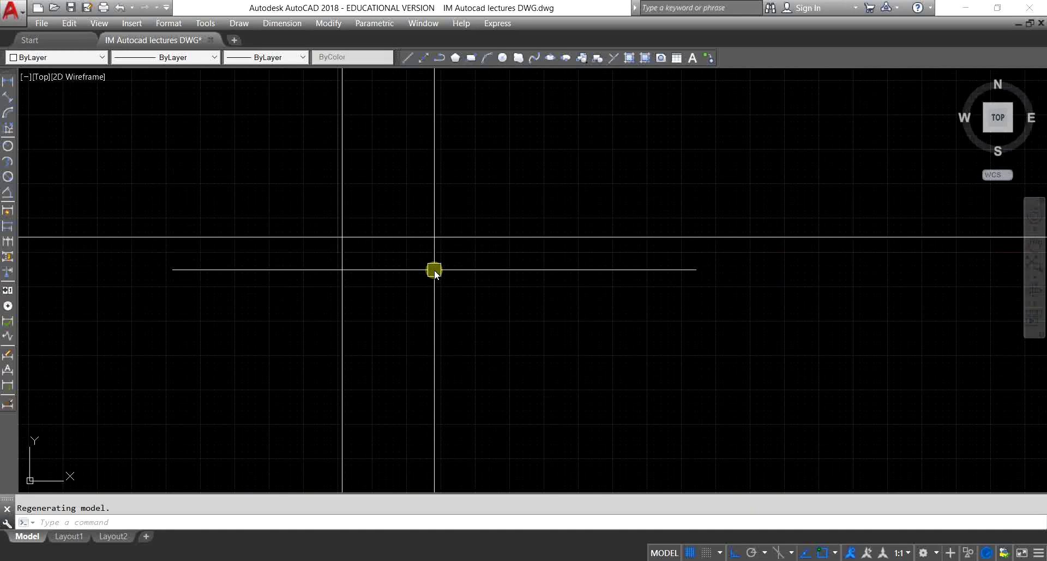
Step: Start a new construction line using the Angle option set to 45°
type("xl")
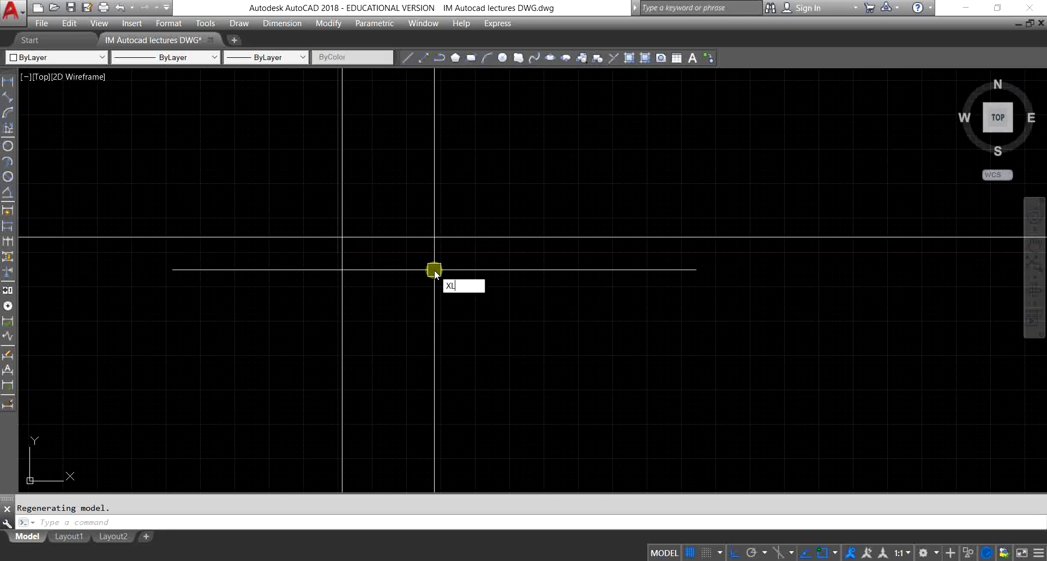
key("Return")
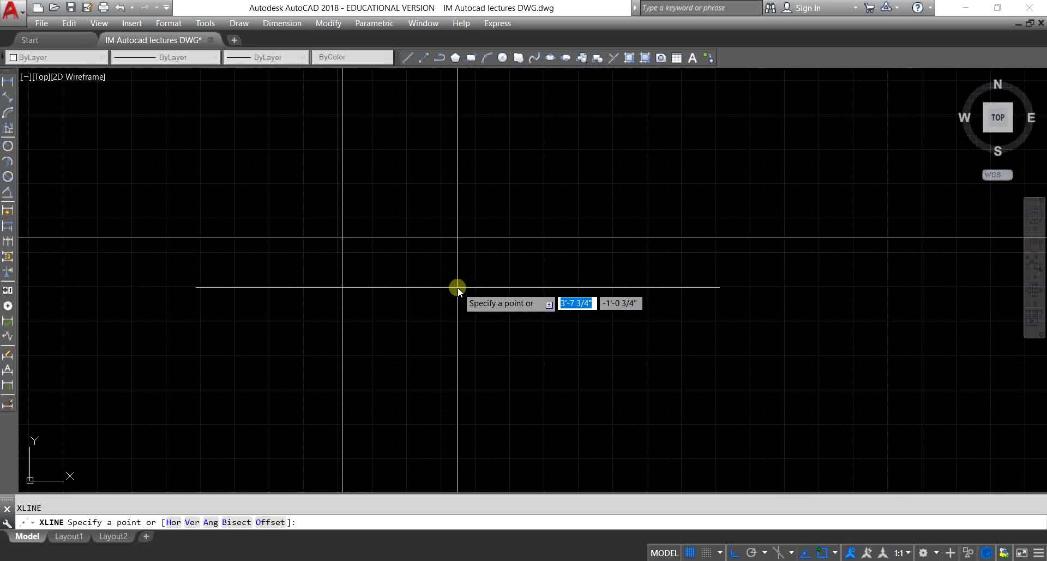
type("a")
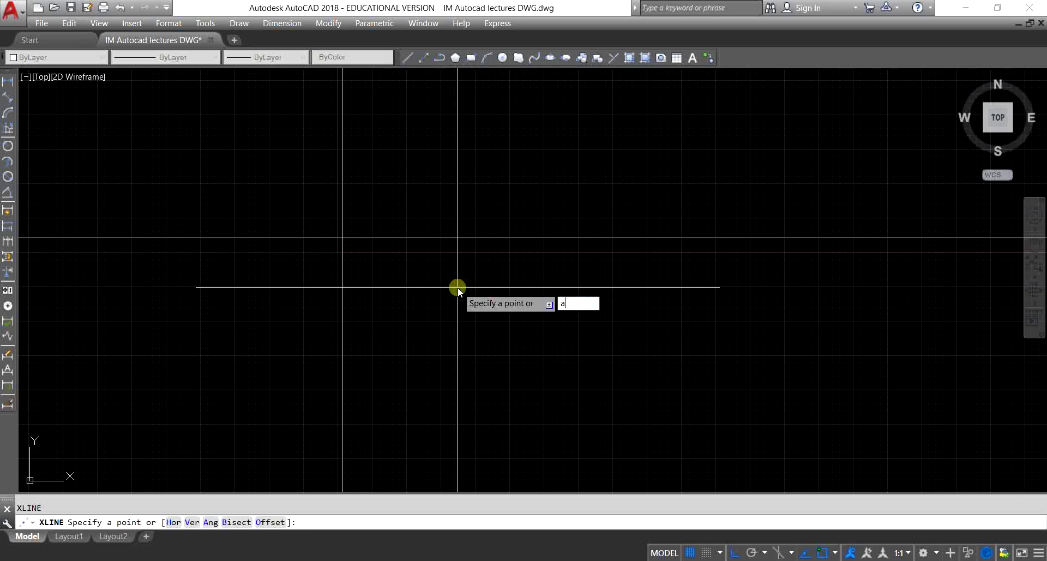
key("Return")
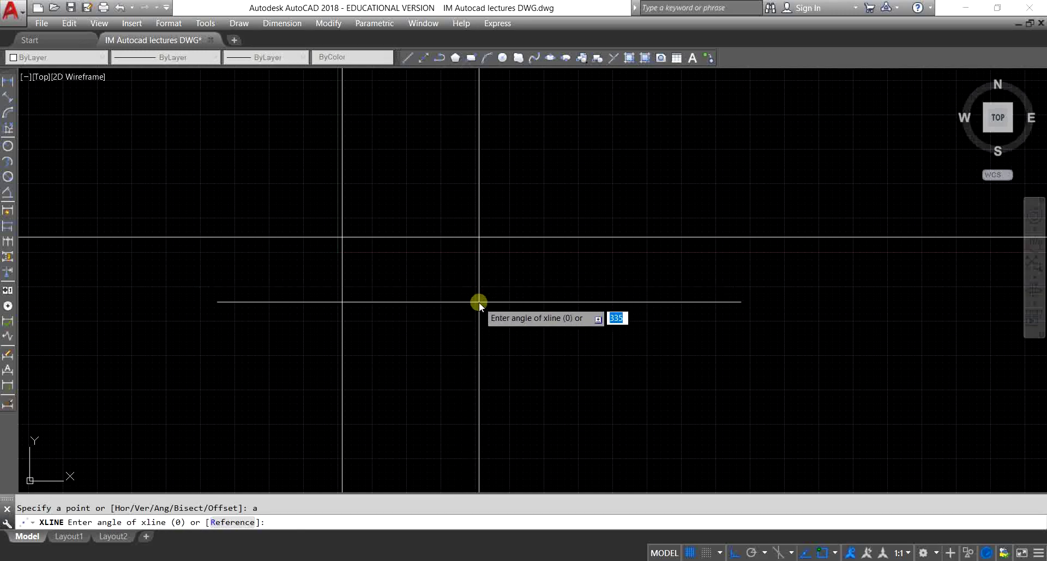
type("45")
key("Return")
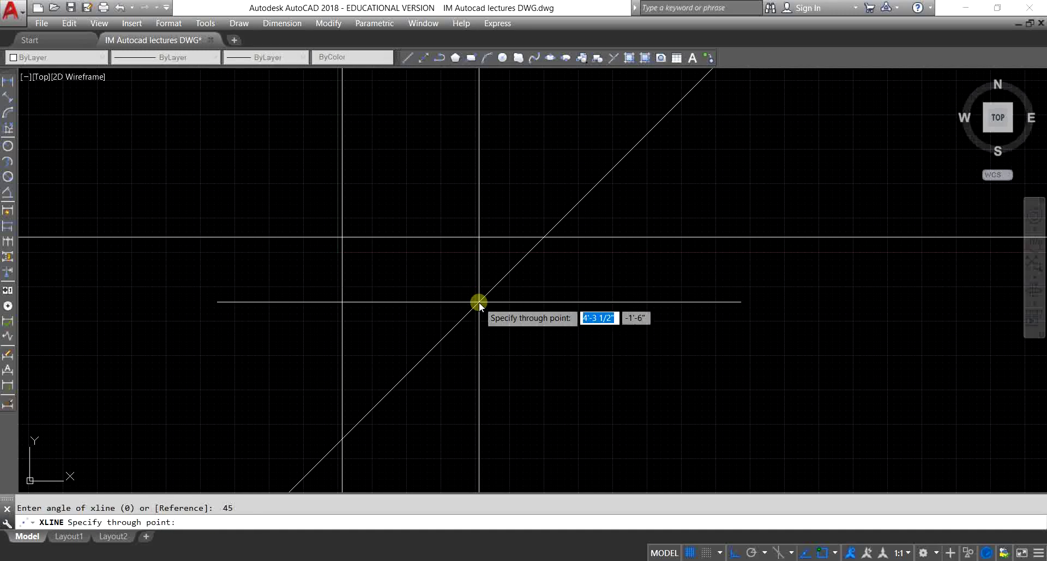
Step: Place seven parallel 45° construction lines across the drawing, then end the command
left_click(452, 304)
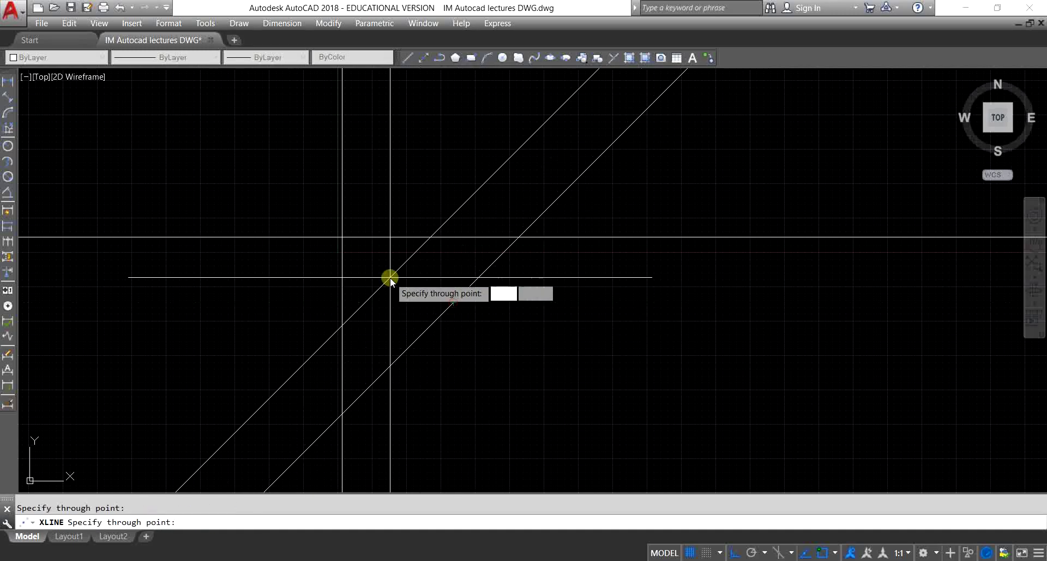
left_click(384, 275)
left_click(266, 211)
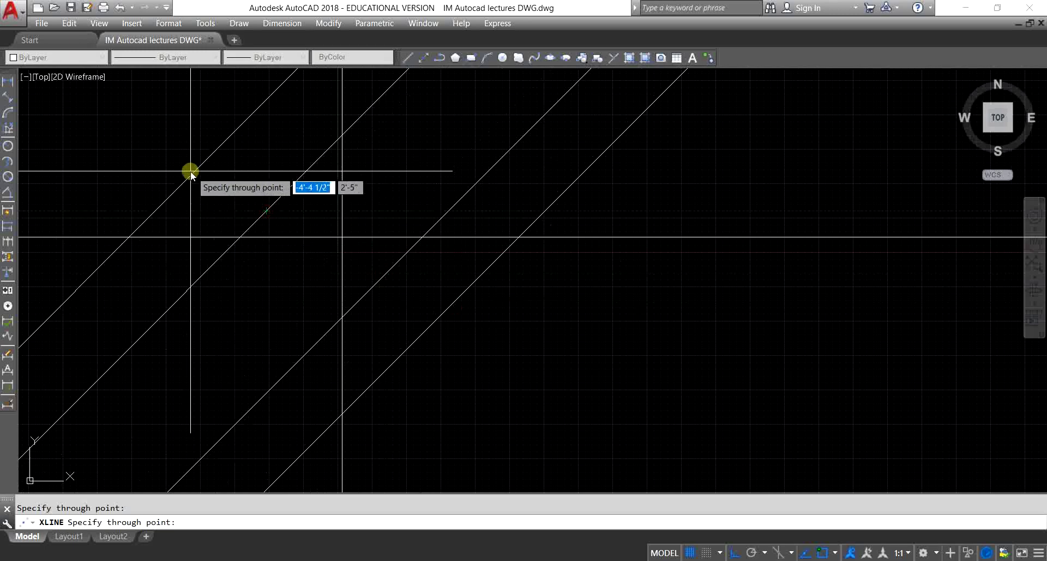
left_click(189, 171)
left_click(327, 253)
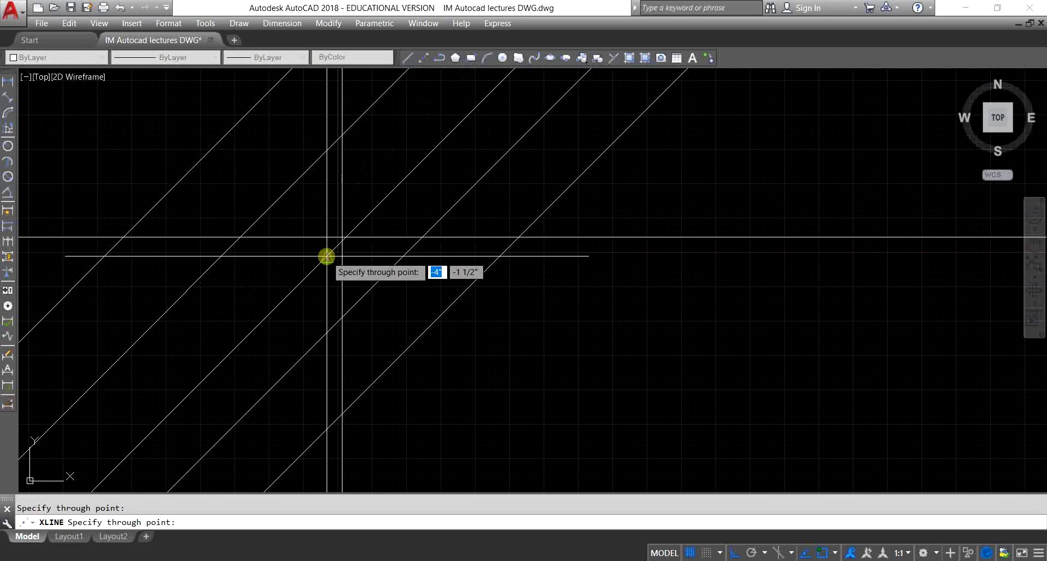
left_click(523, 367)
scroll(516, 361, "down", 2)
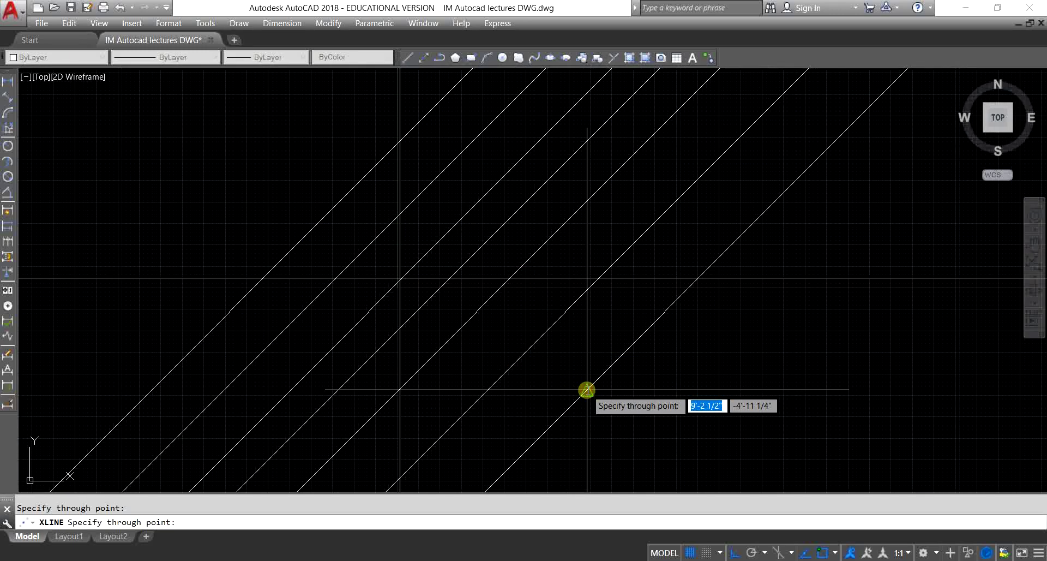
left_click(587, 390)
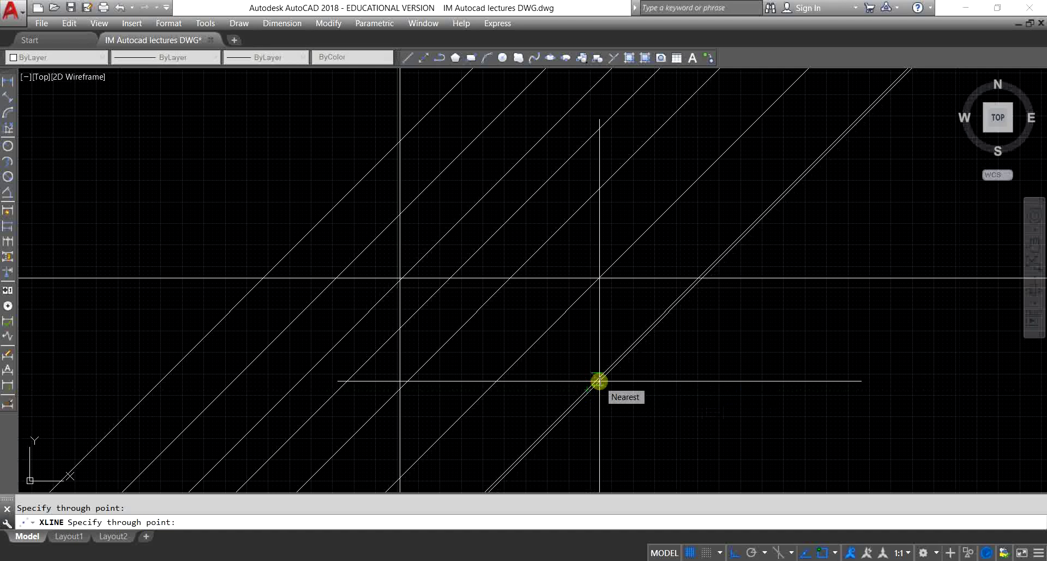
key("Escape")
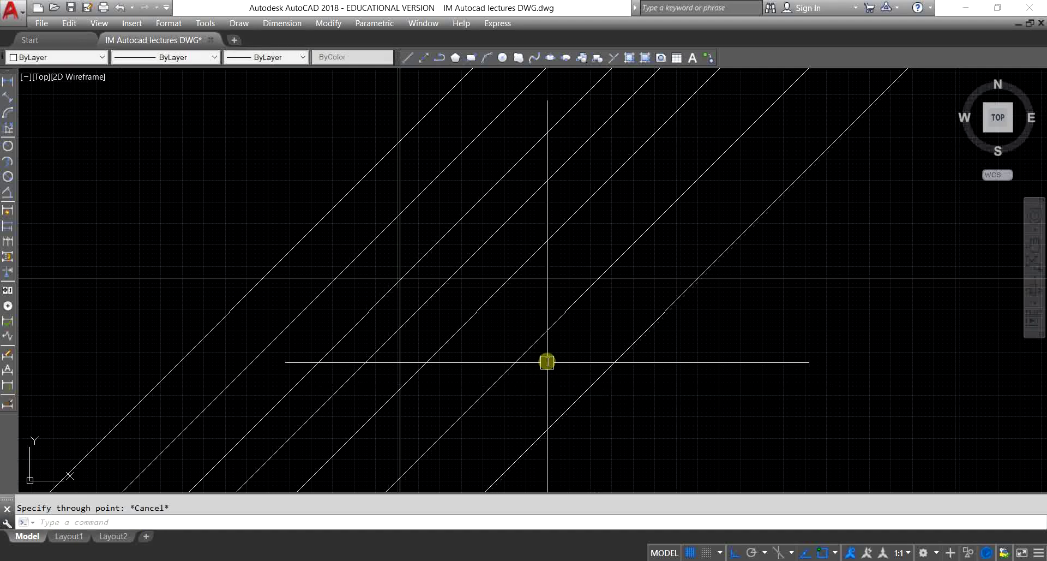
Step: Draw a ray from a point right of the diagonals pointing straight down
middle_click_drag(529, 352, 428, 278)
scroll(428, 278, "down", 2)
scroll(477, 280, "down", 2)
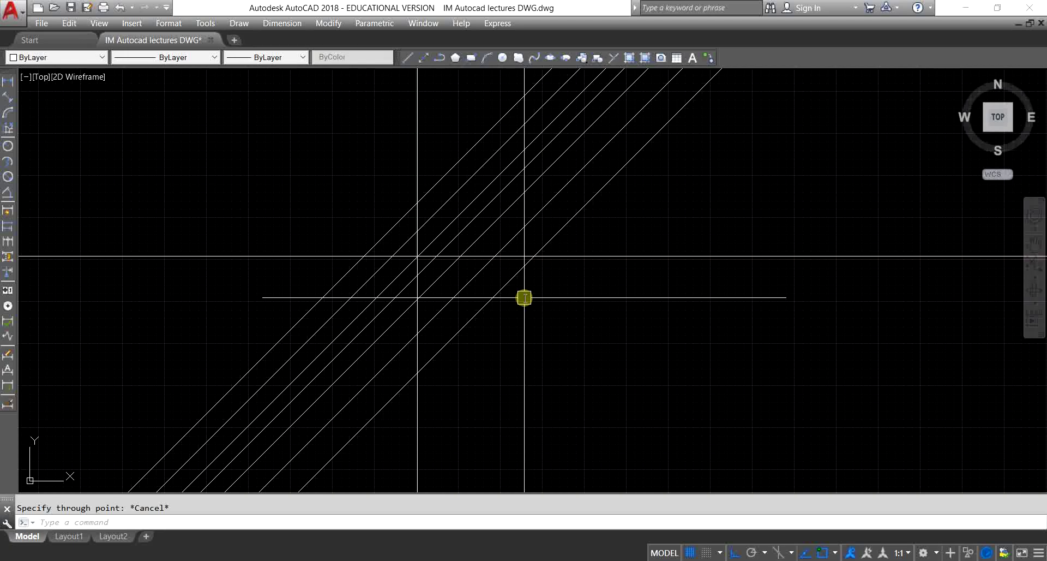
type("RAY")
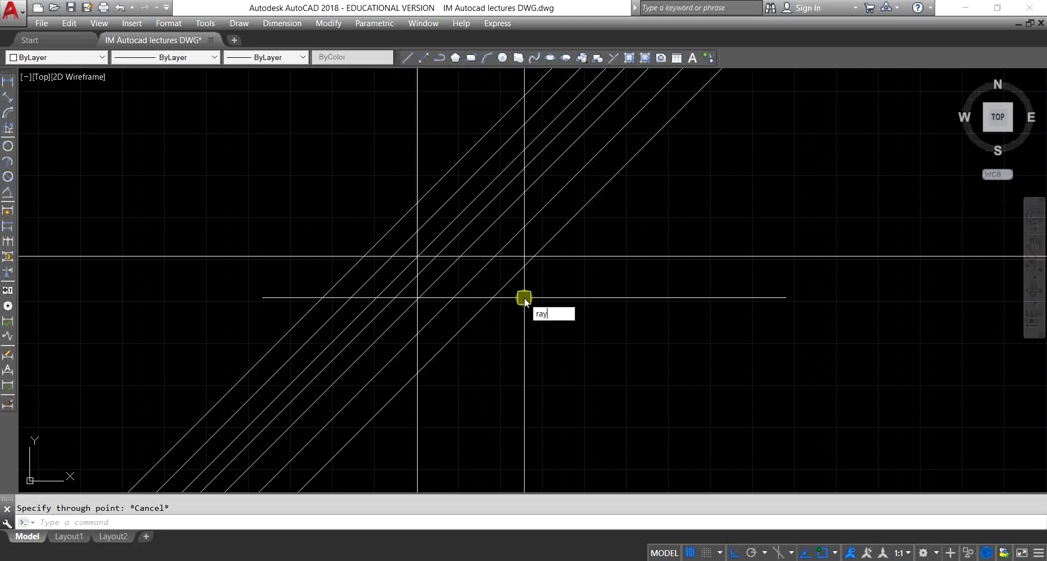
key("Return")
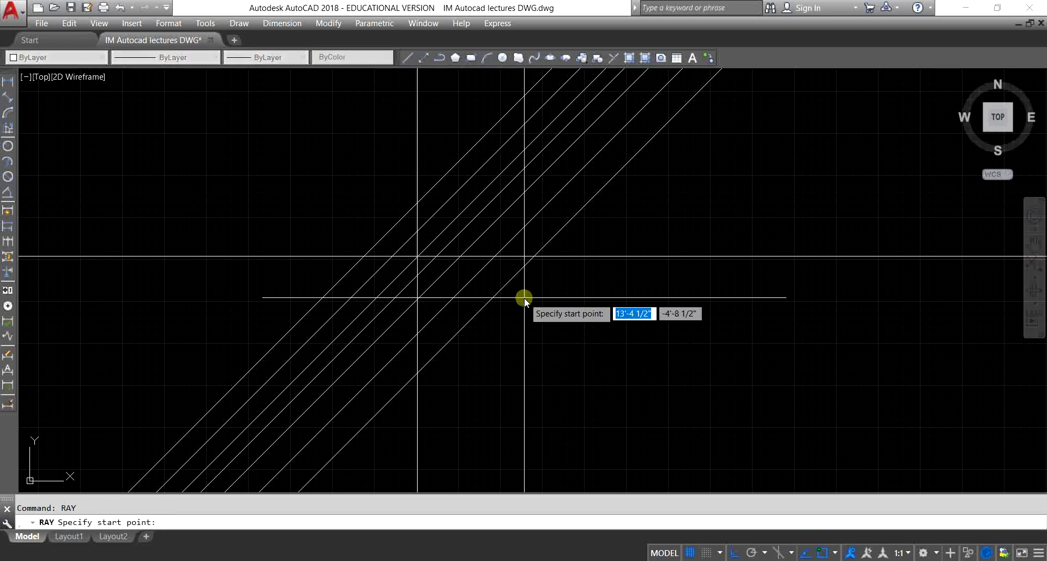
scroll(458, 306, "up", 2)
scroll(459, 307, "up", 2)
left_click(688, 245)
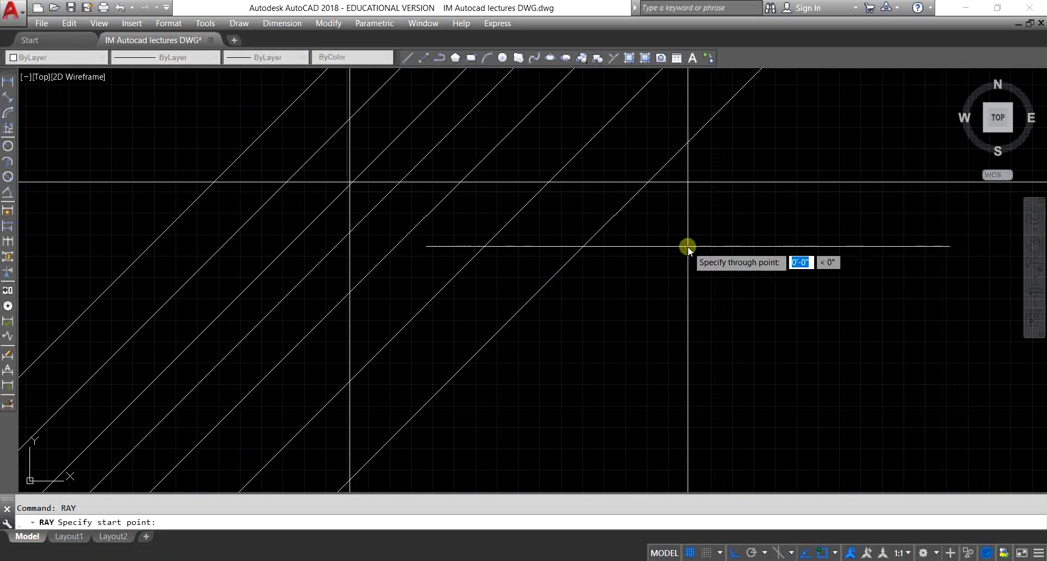
left_click(713, 355)
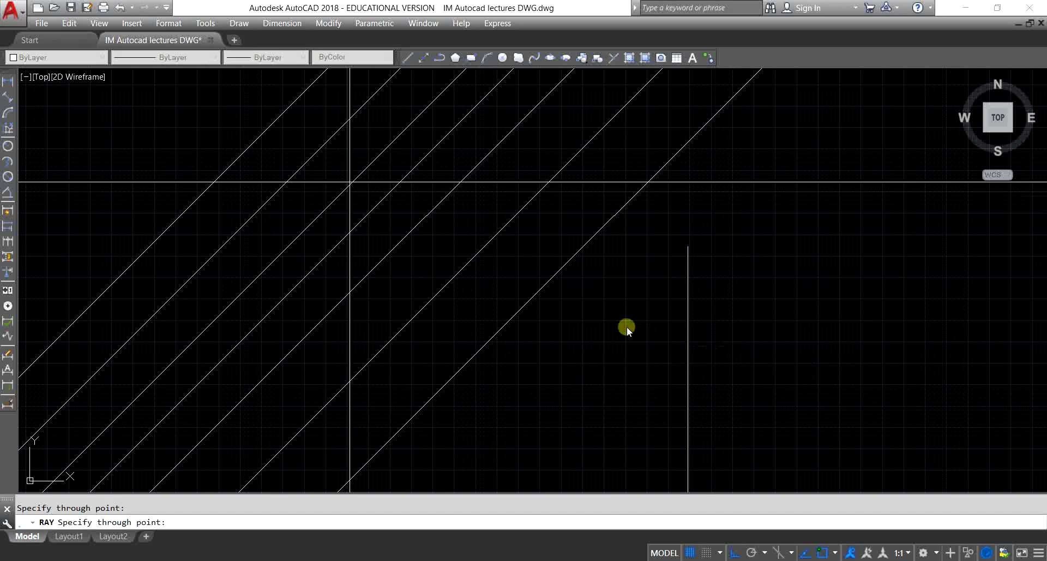
key("Return")
scroll(379, 235, "down", 4)
mouse_move(546, 317)
middle_mouse_down()
mouse_move(511, 284)
mouse_move(573, 284)
mouse_move(573, 327)
mouse_move(590, 284)
middle_mouse_up()
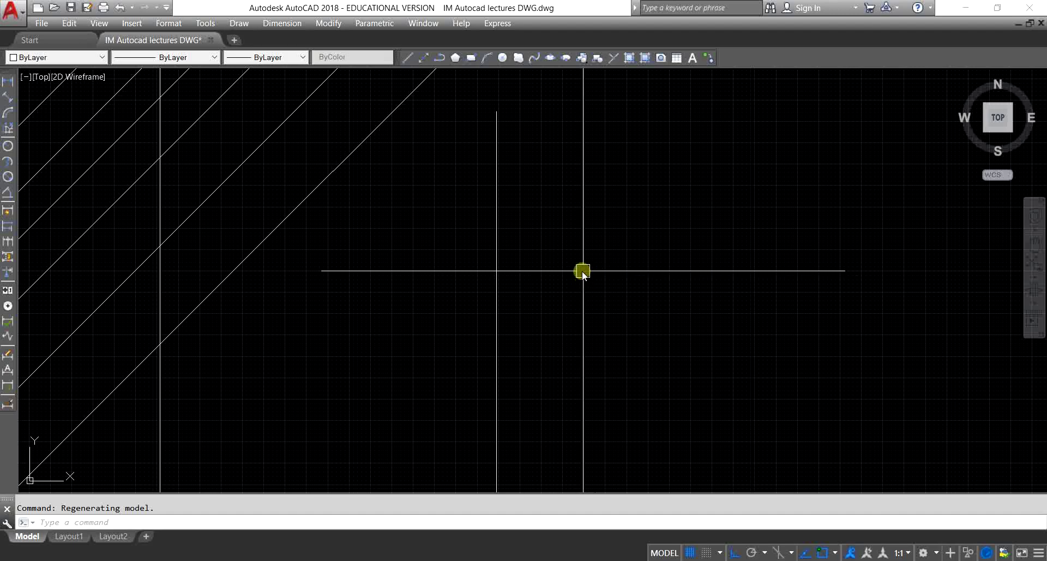
Step: Draw a second ray from a point near the first, extending horizontally to the right
scroll(578, 213, "down", 5)
middle_click_drag(586, 281, 569, 230)
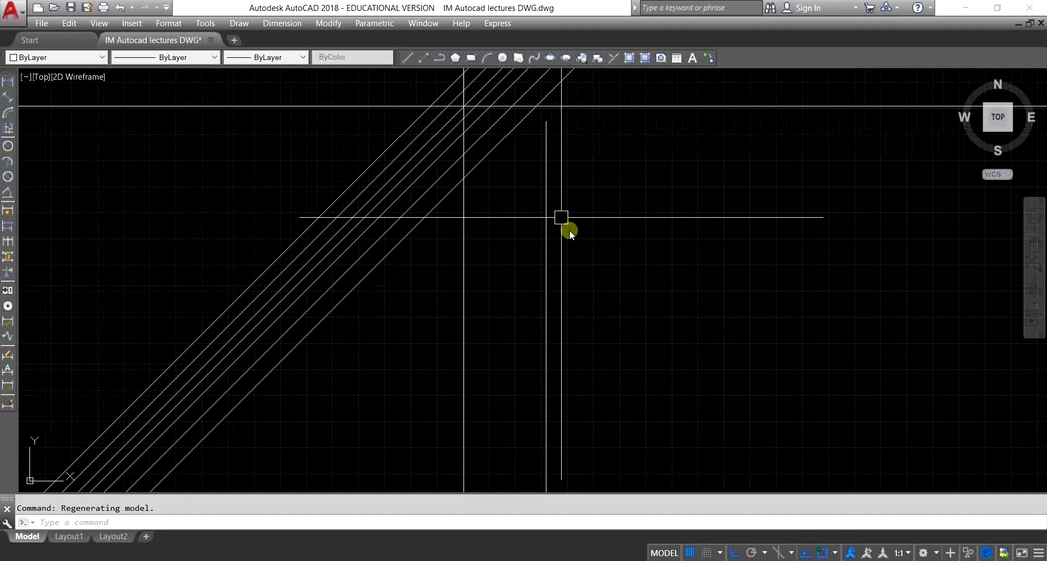
middle_click_drag(581, 304, 577, 360)
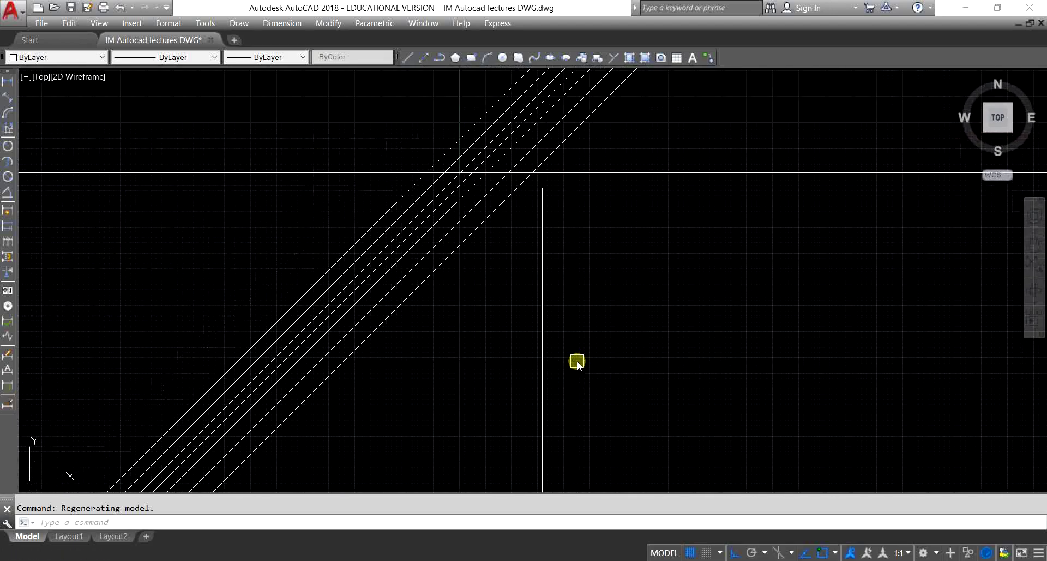
type("R")
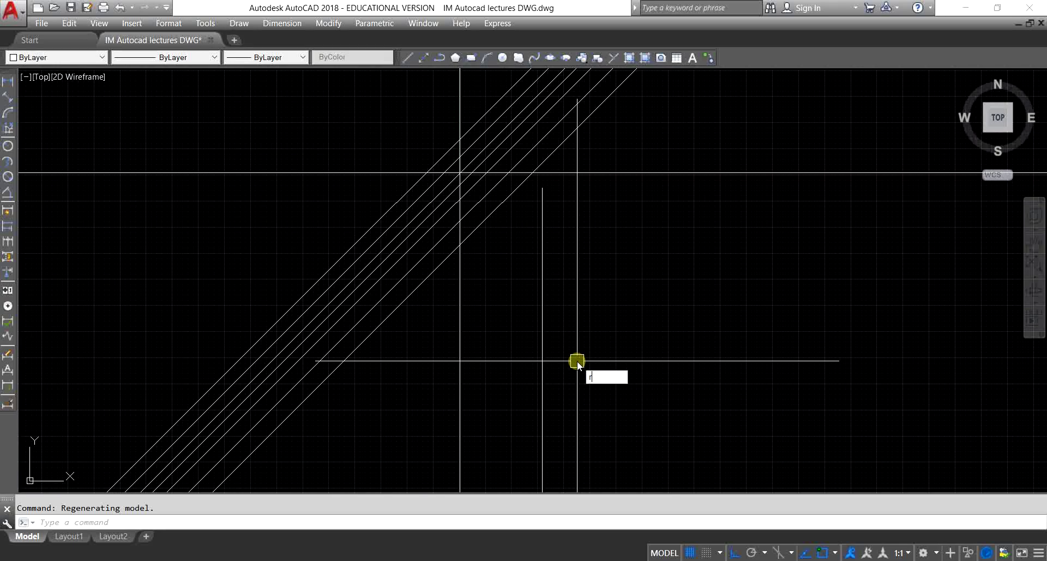
type("Ay")
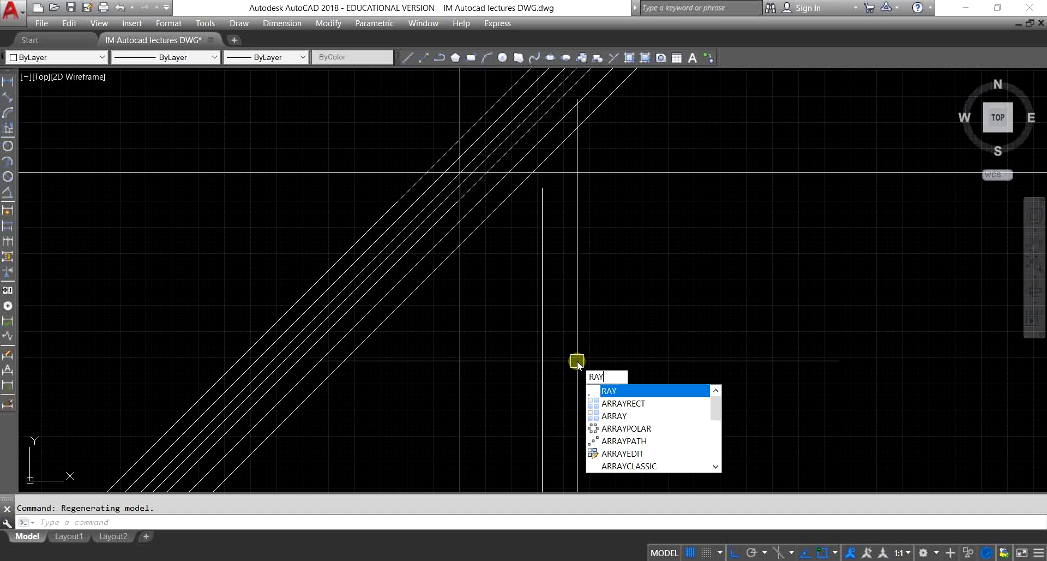
key("Return")
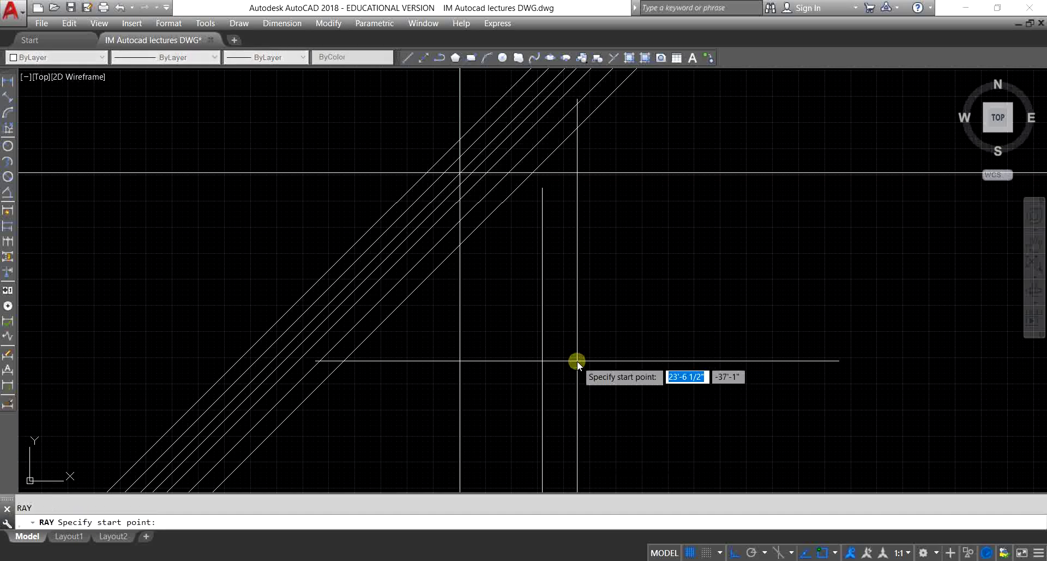
left_click(613, 293)
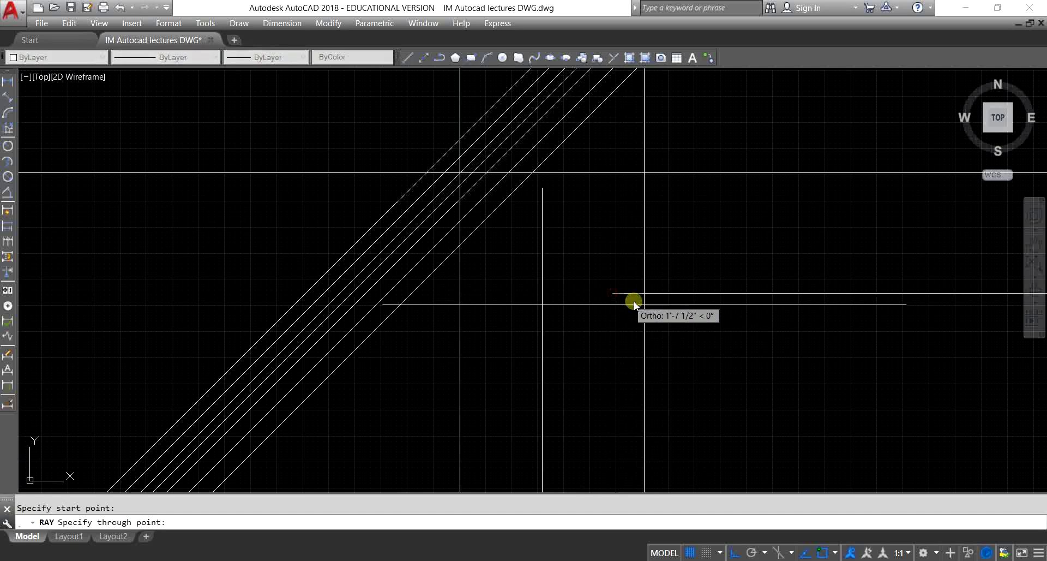
left_click(730, 315)
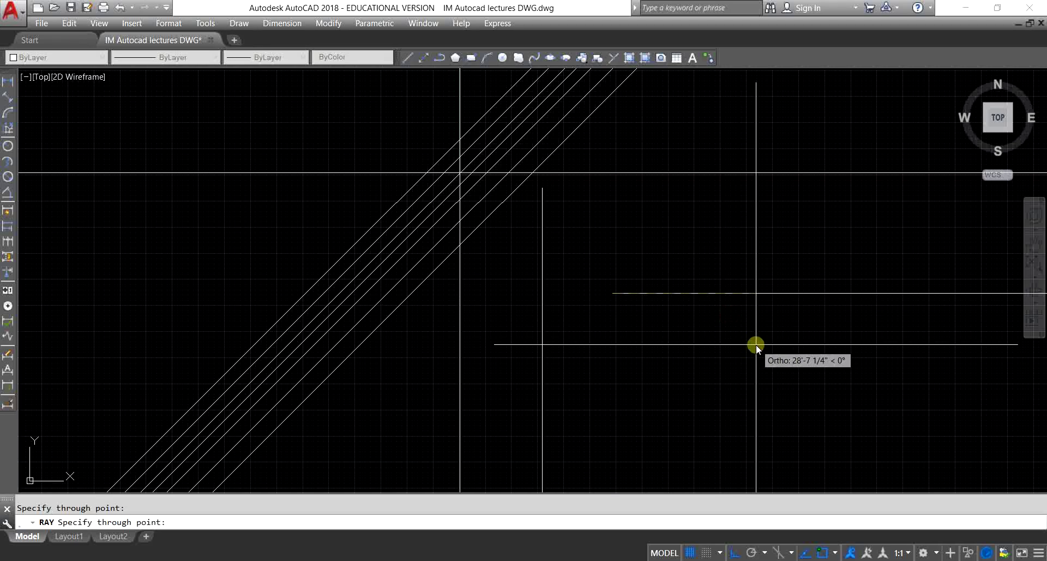
key("Escape")
middle_click_drag(756, 345, 344, 274)
scroll(322, 280, "down", 2)
Step: Pan the view and toggle Ortho off and back on with F8
middle_click_drag(650, 355, 508, 355)
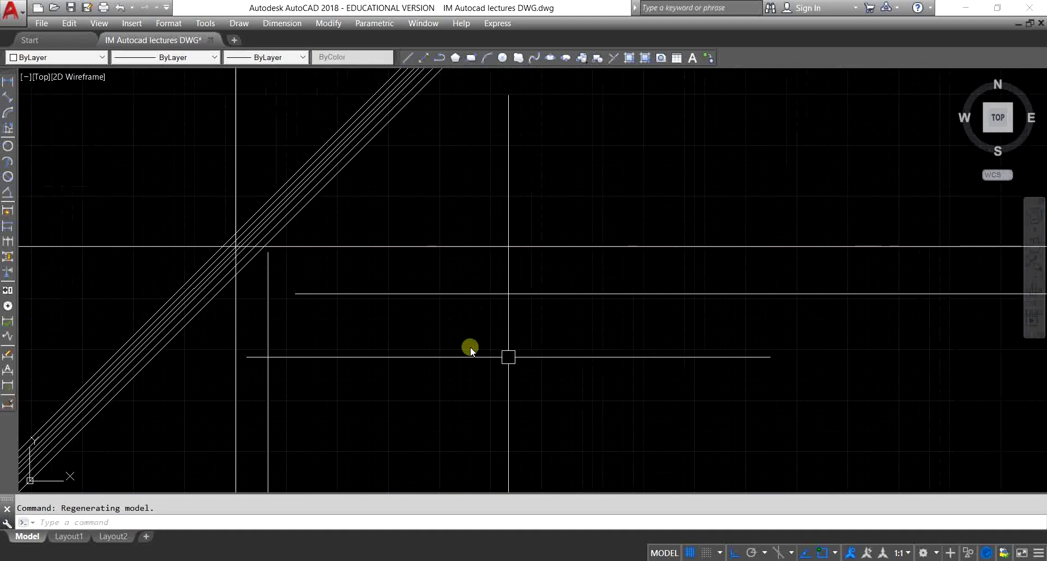
mouse_move(826, 323)
left_mouse_down()
mouse_move(853, 316)
mouse_move(875, 324)
mouse_move(771, 324)
mouse_move(791, 342)
left_mouse_up()
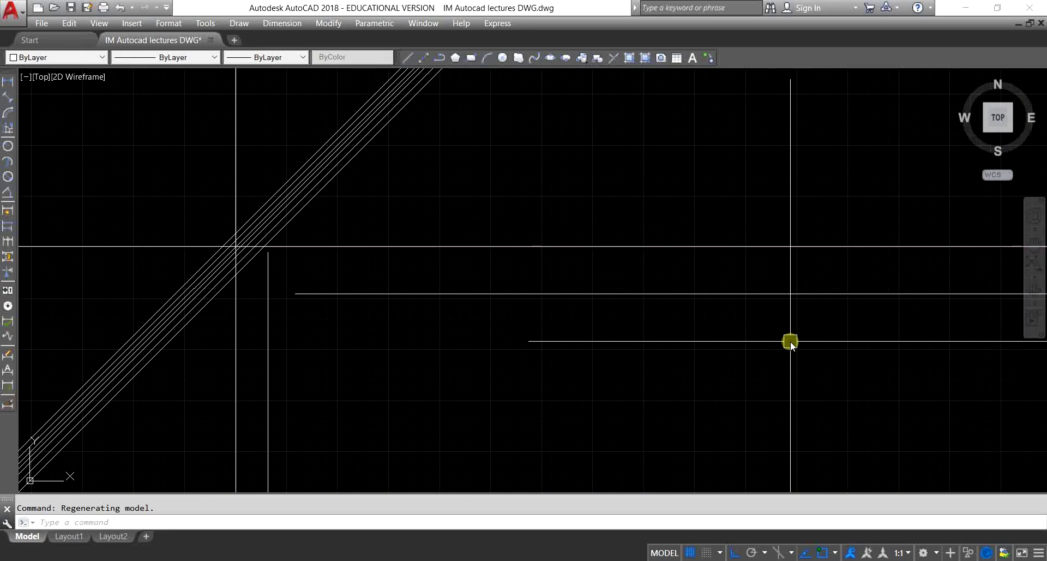
left_click_drag(791, 343, 668, 331)
scroll(654, 342, "down", 2)
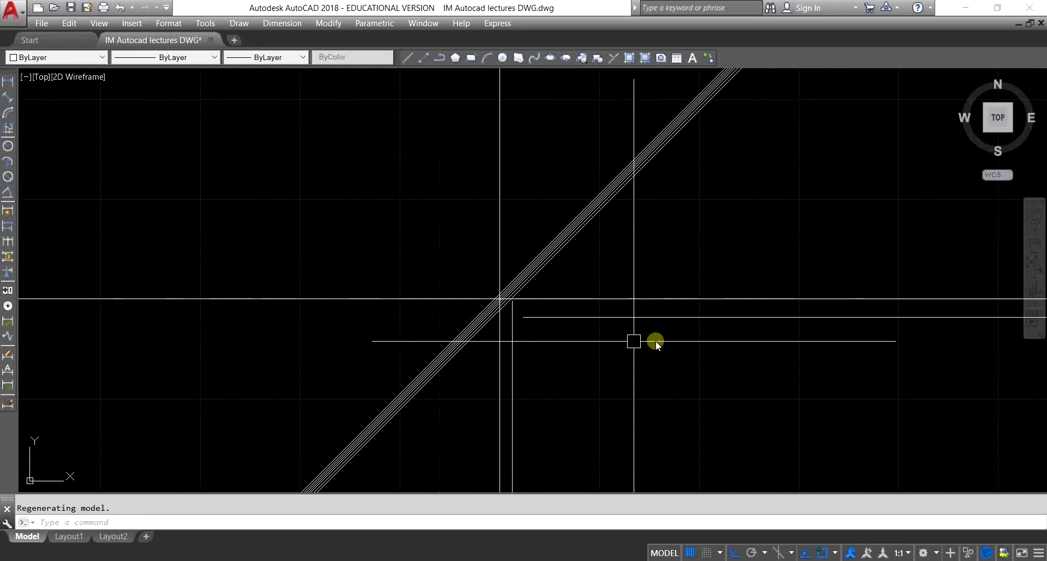
scroll(555, 322, "up", 2)
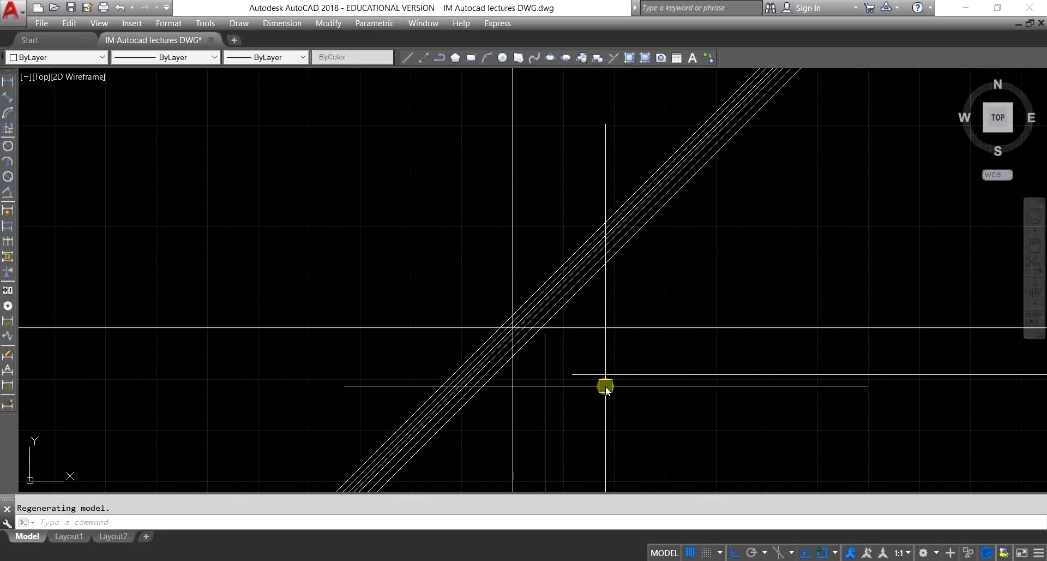
key("F8")
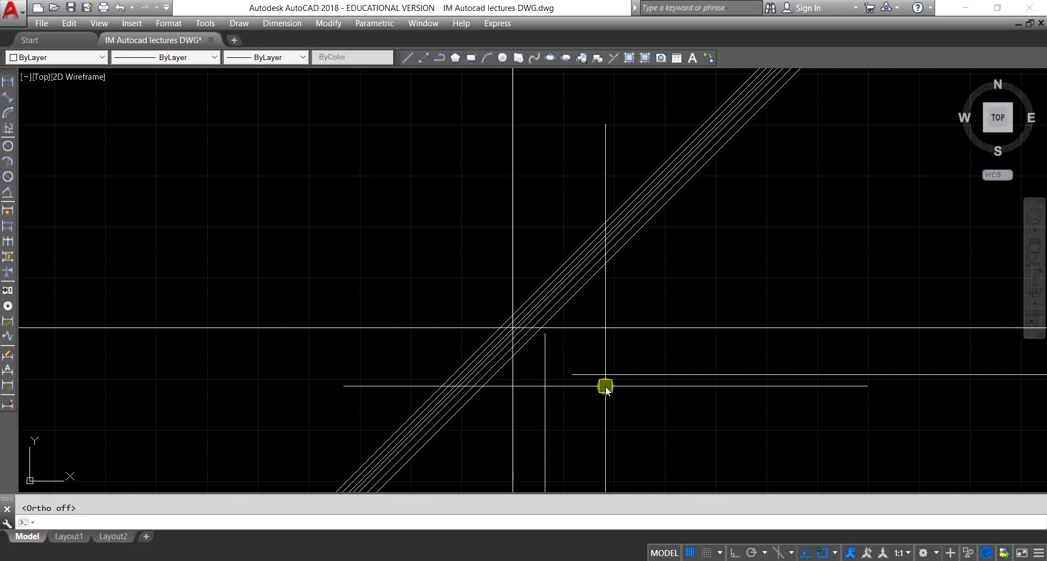
key("F8")
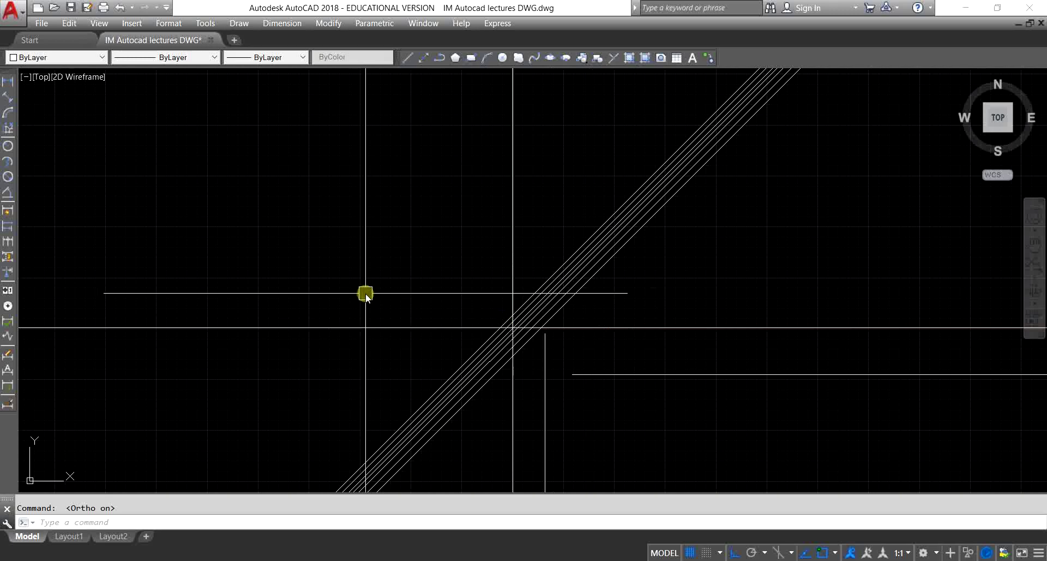
Step: Start a ray at a common start point, with Ortho turned off
type("r")
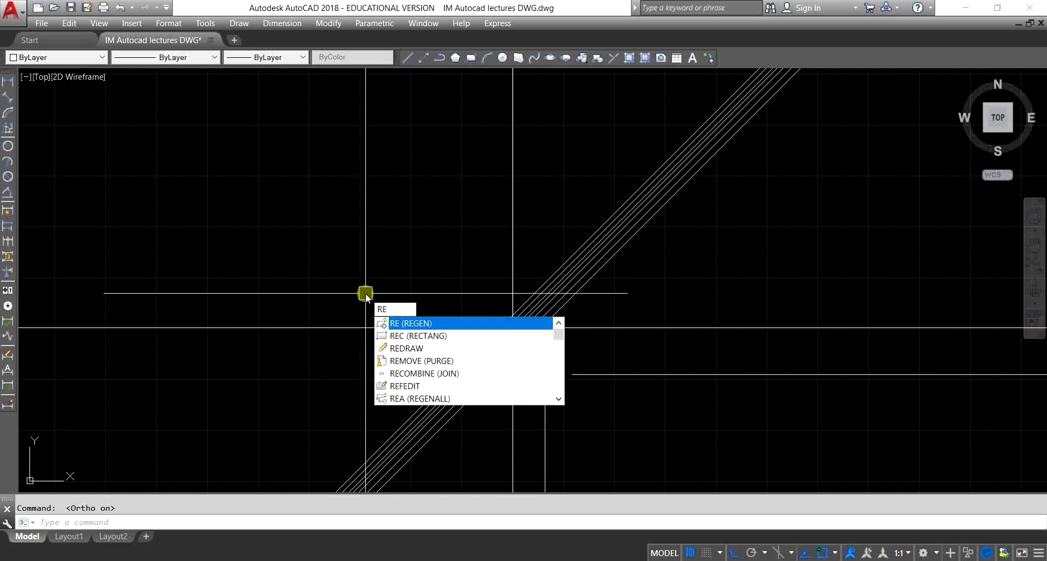
key("BackSpace")
type("ay")
key("Return")
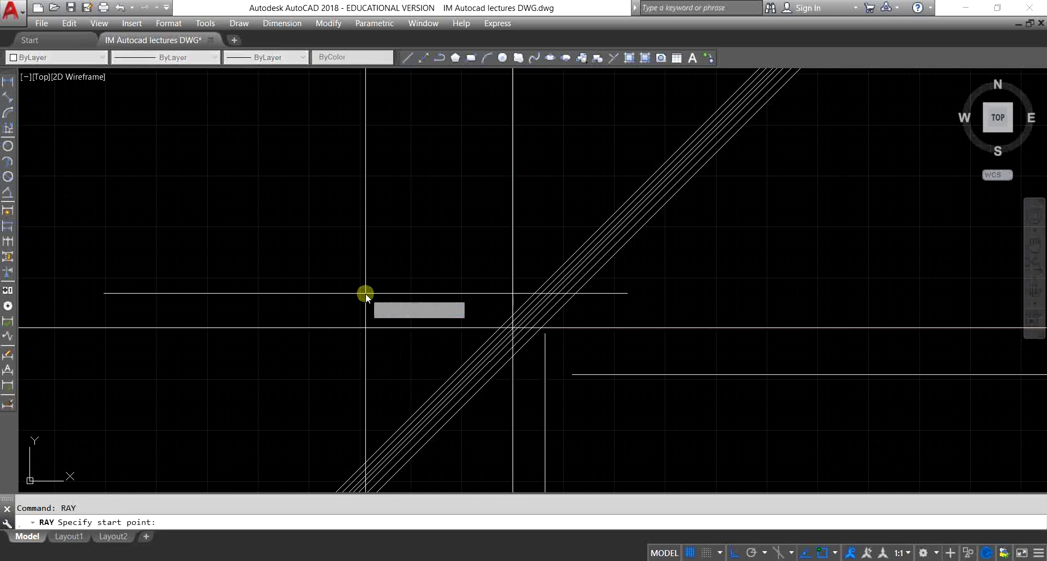
left_click(366, 294)
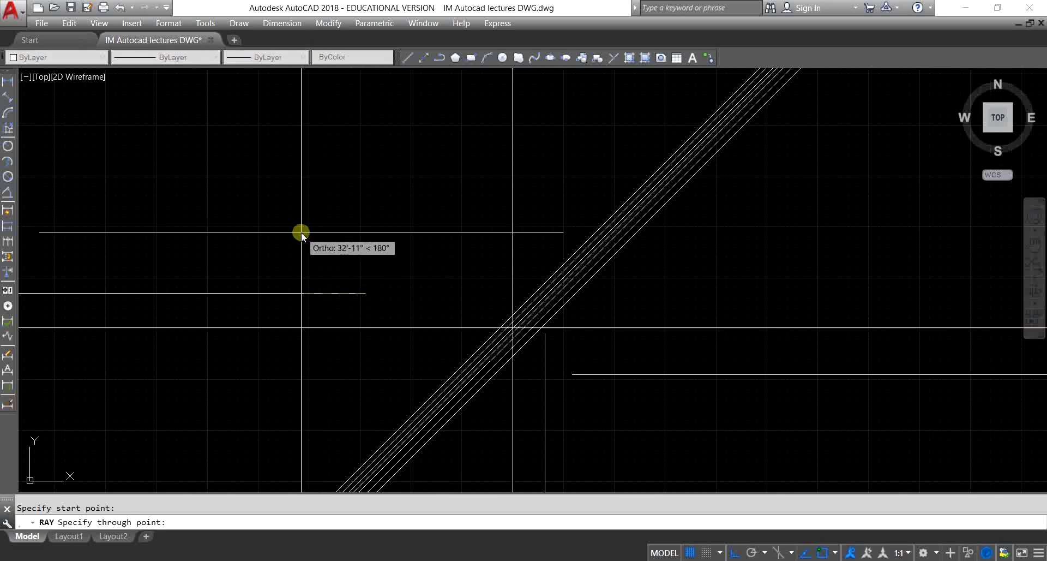
key("F8")
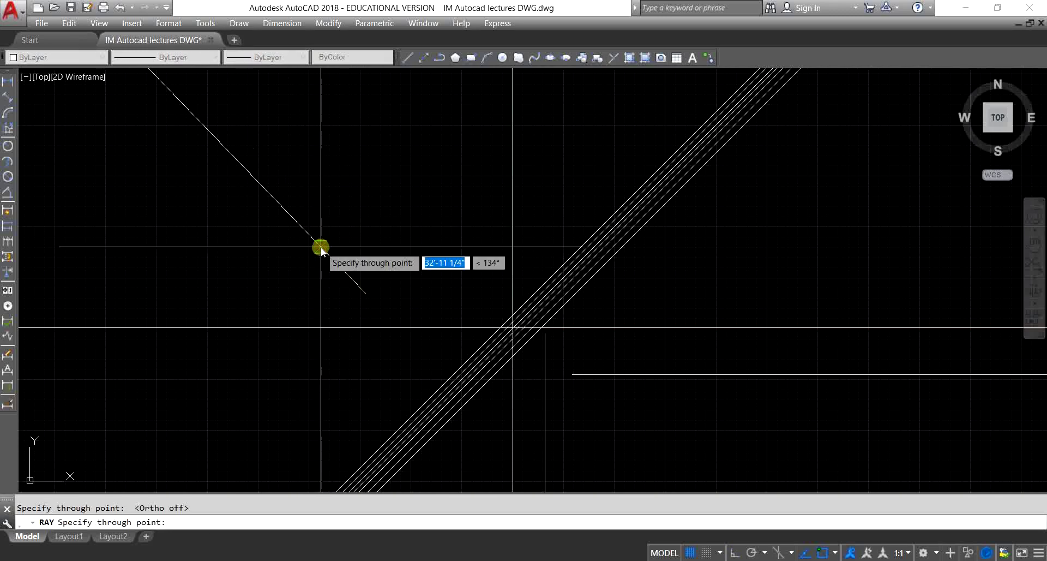
Step: Radiate eight rays from that point at assorted angles, from left round to near-vertical
left_click(321, 247)
left_click(309, 300)
left_click(330, 367)
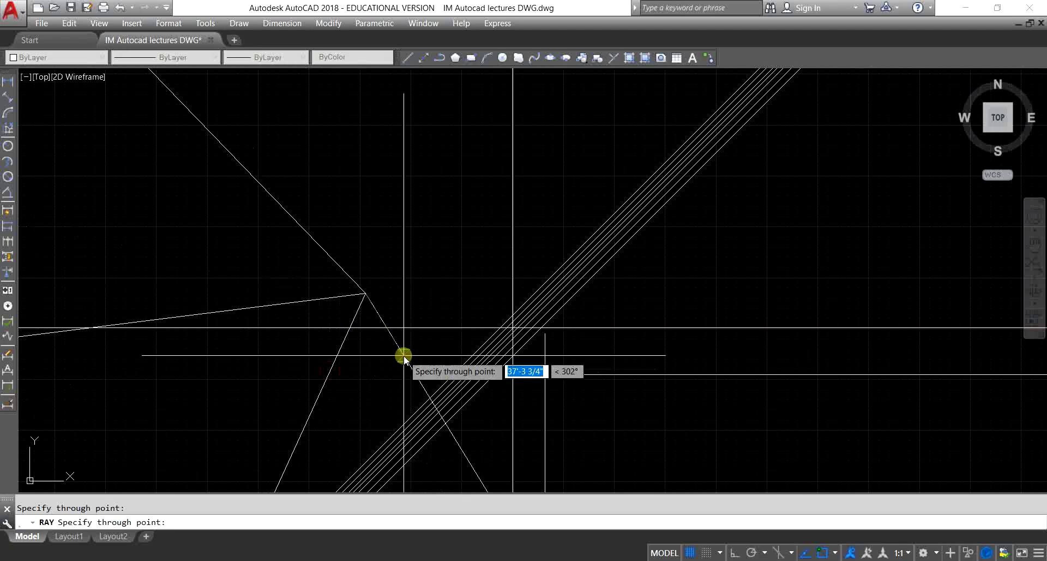
left_click(403, 356)
left_click(432, 283)
left_click(435, 242)
left_click(412, 211)
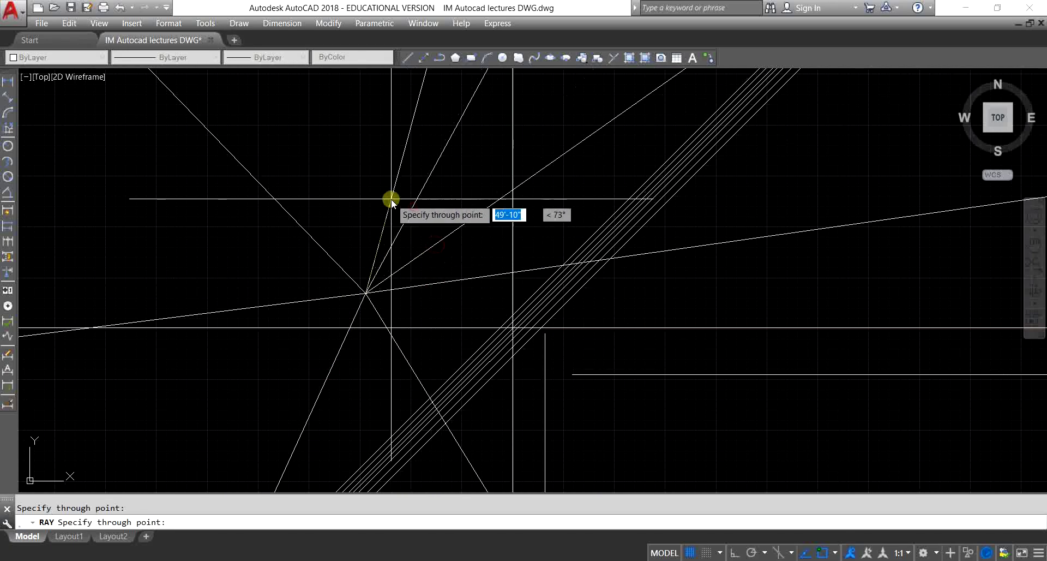
left_click(371, 196)
key("Escape")
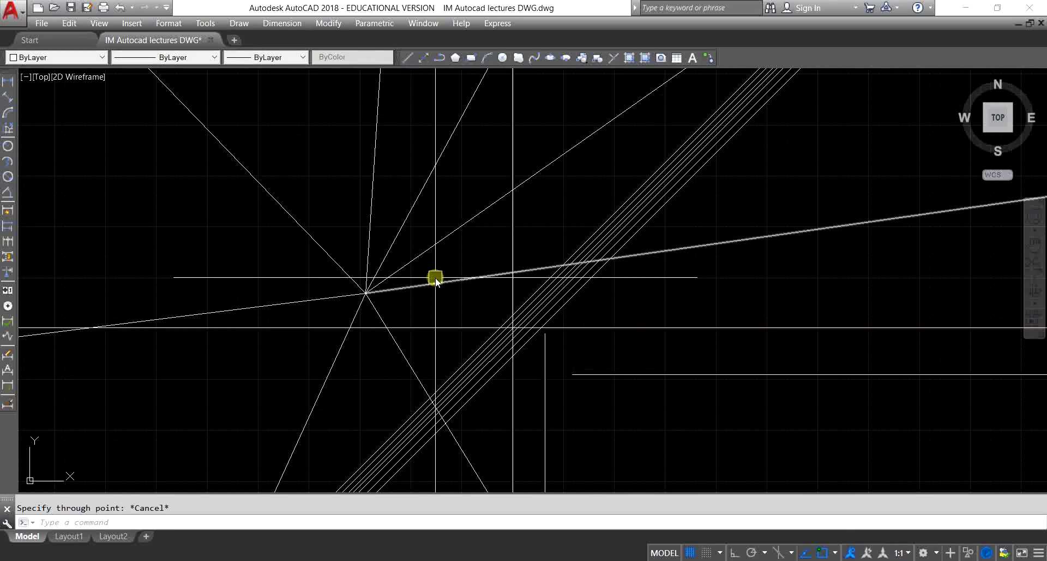
scroll(436, 280, "down", 5)
Step: Crossing-select the fan of rays and delete them
left_click(503, 343)
left_click(375, 254)
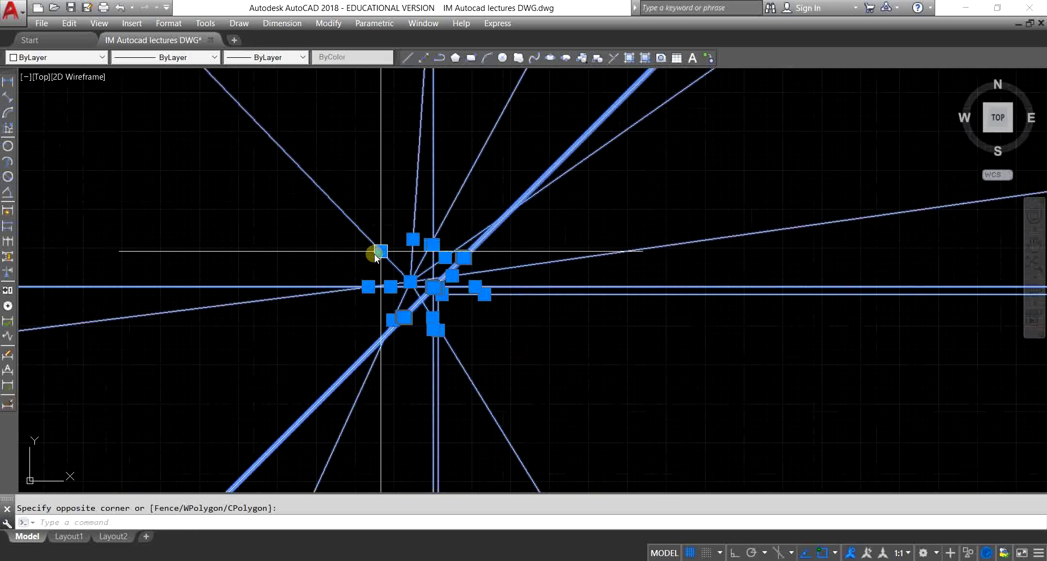
key("Delete")
Step: Draw five construction lines at assorted angles through one shared base point
type("xl")
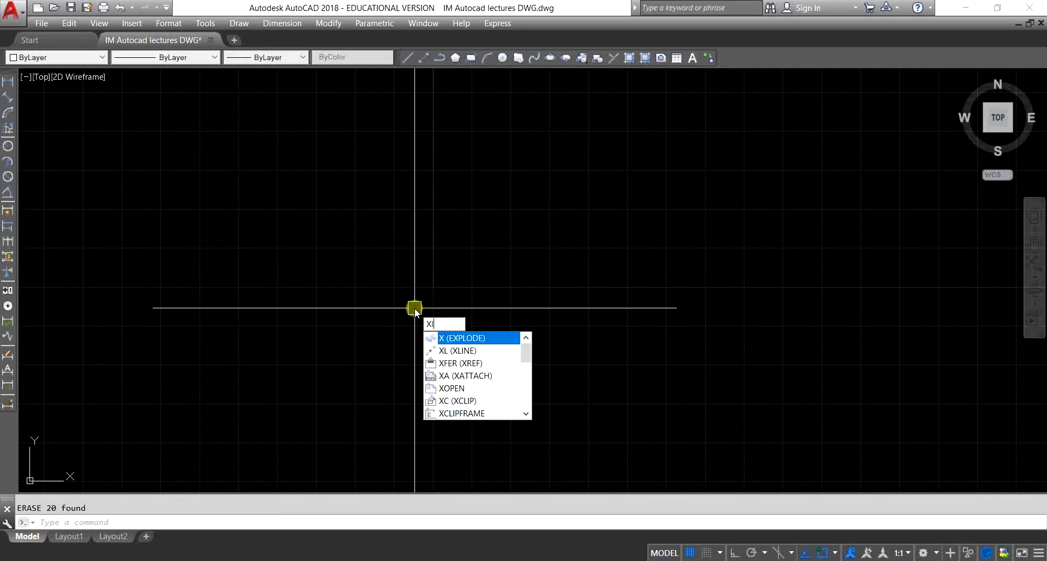
key("Return")
left_click(561, 243)
left_click(528, 291)
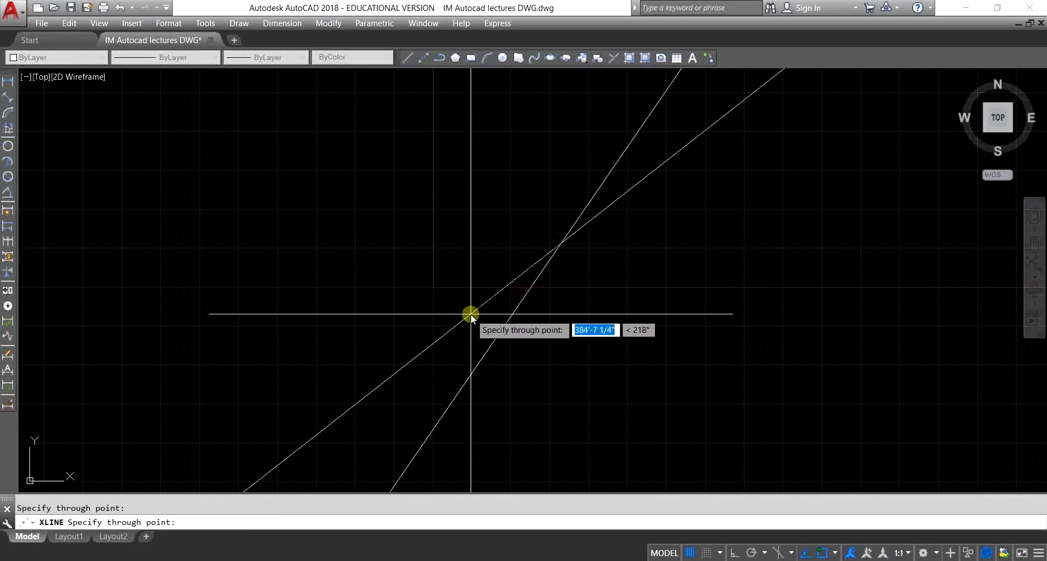
left_click(419, 284)
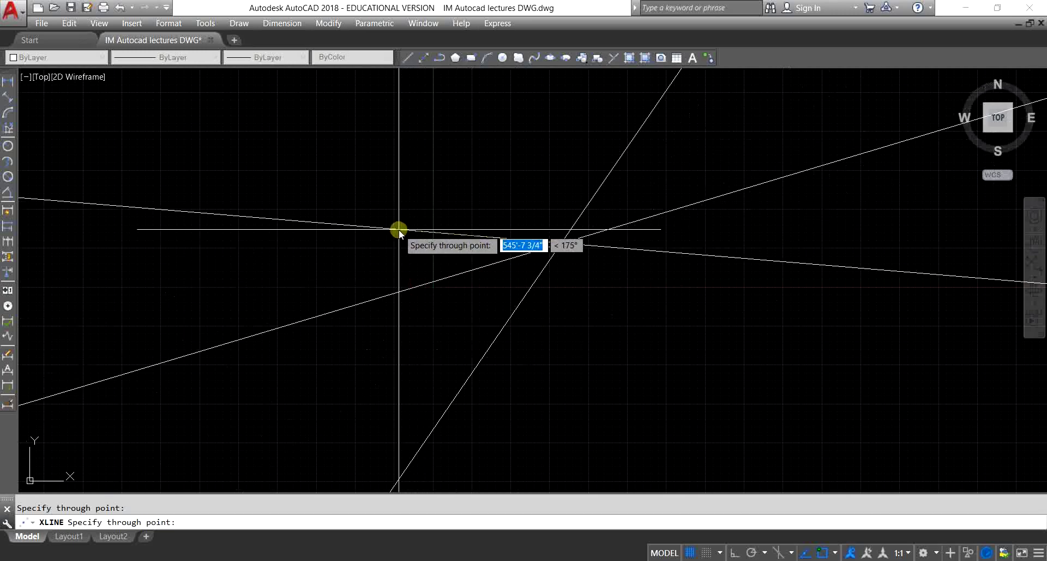
left_click(399, 230)
left_click(440, 166)
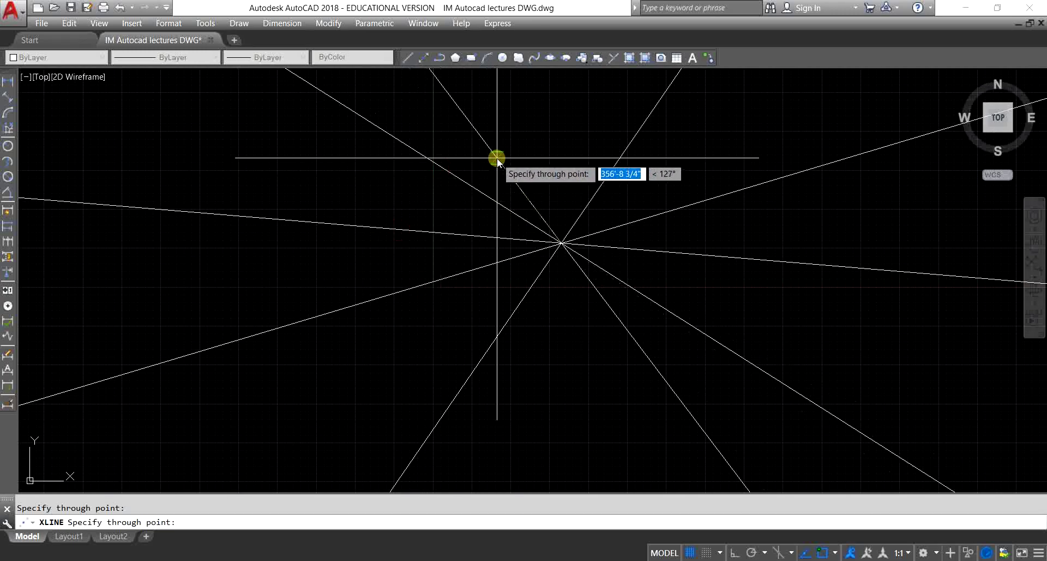
left_click(496, 158)
key("Escape")
Step: Window-select all five new construction lines
middle_click_drag(533, 262, 445, 308)
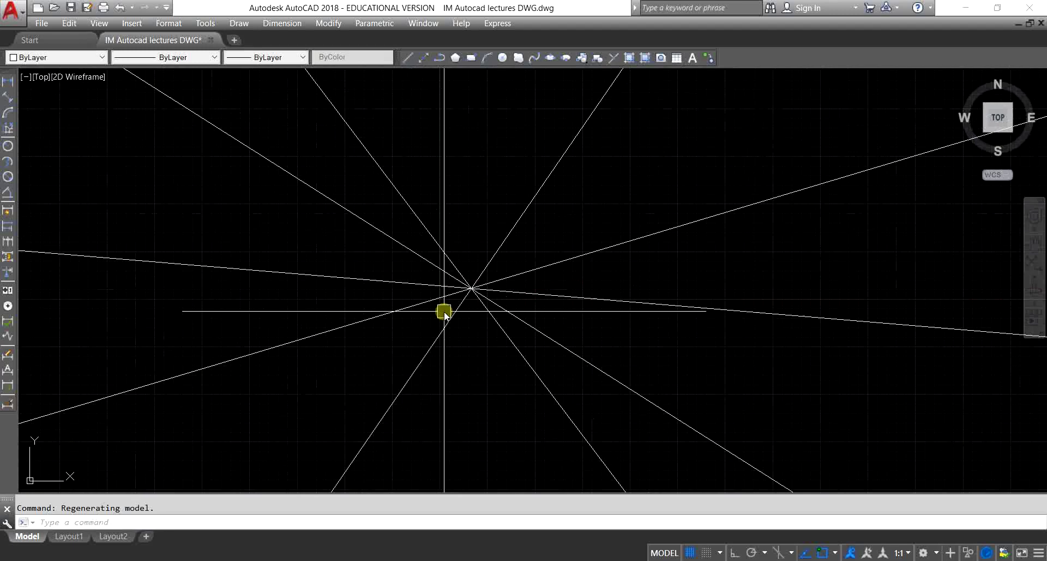
left_click(575, 236)
left_click(406, 336)
Step: Erase the selected construction lines and begin a spline whose first points bend into a dip
type("e")
key("Return")
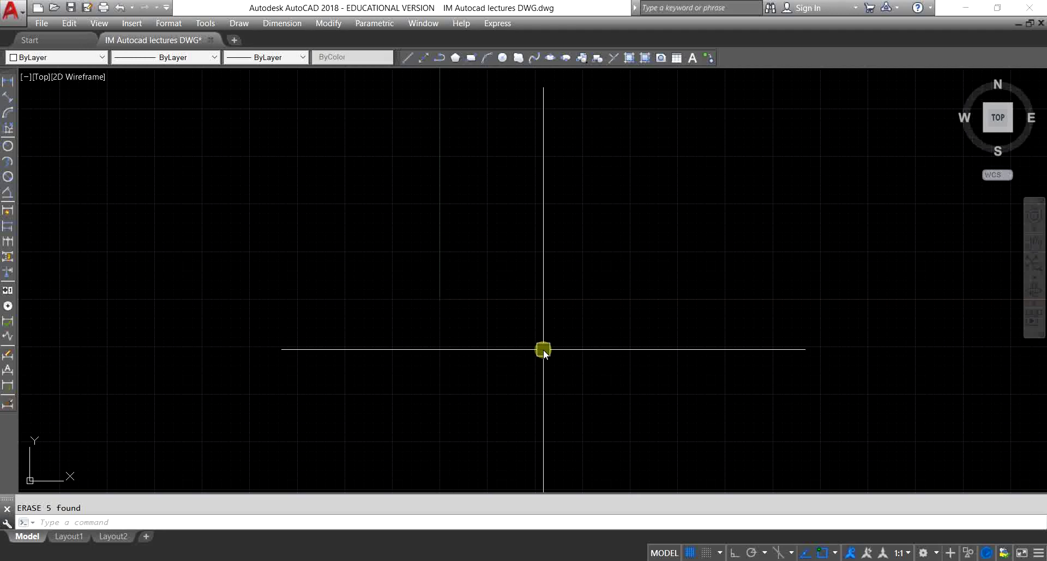
type("s")
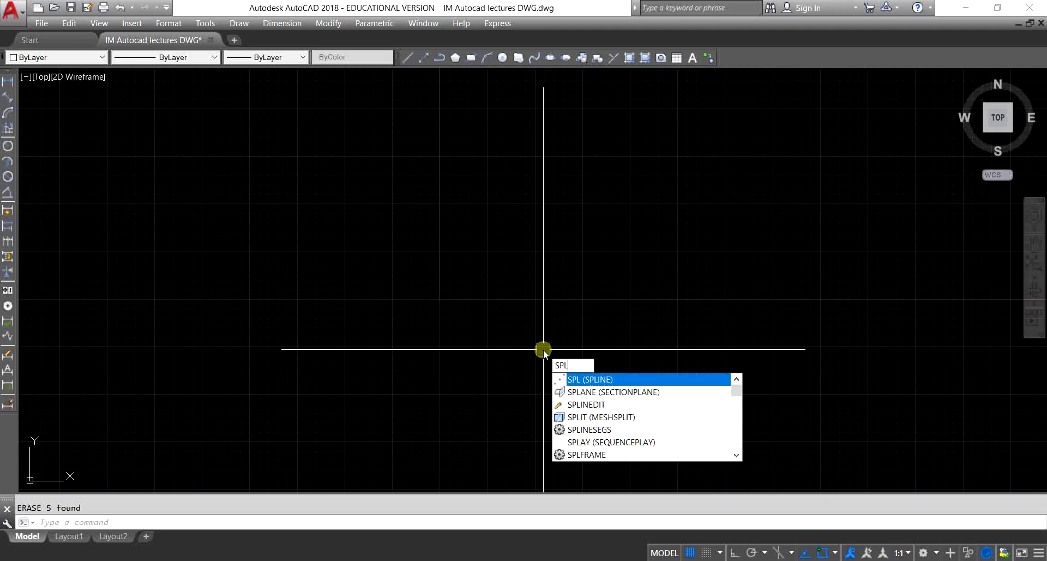
key("Return")
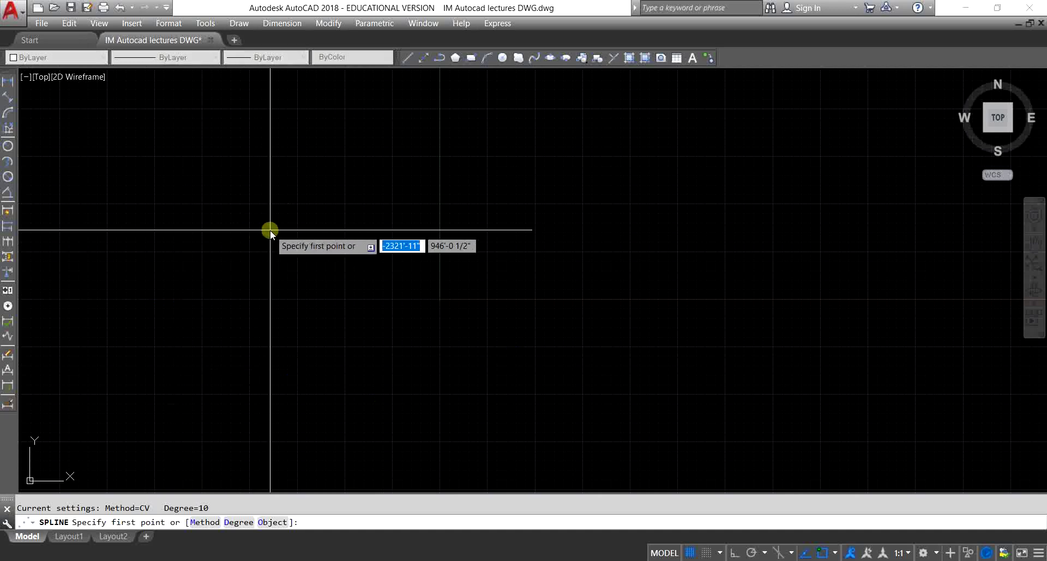
left_click(317, 216)
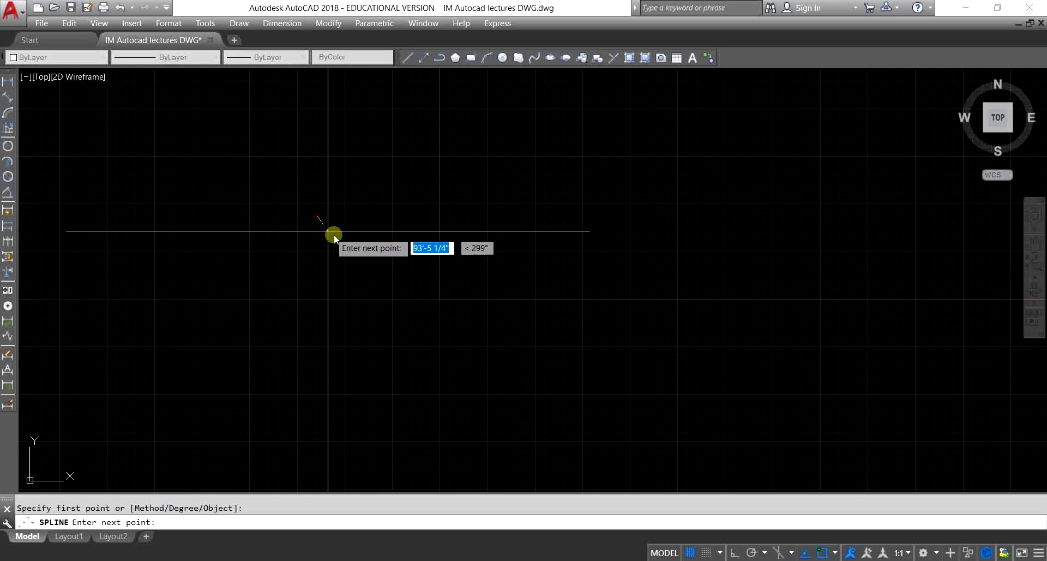
left_click(382, 252)
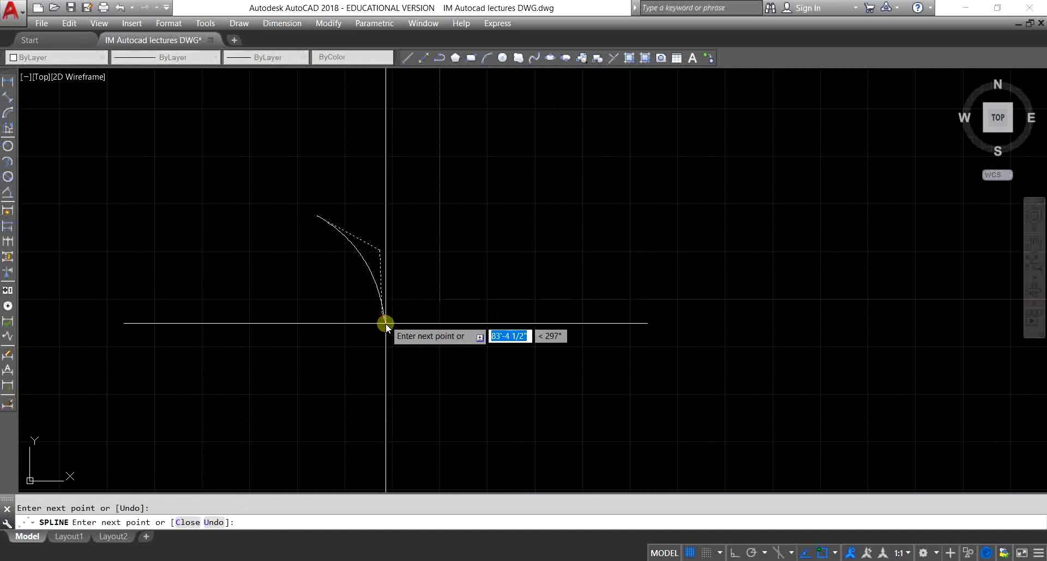
left_click(383, 312)
left_click(409, 361)
Step: Continue the spline up to a peak, hook it downward, and finish at lower right
left_click(524, 362)
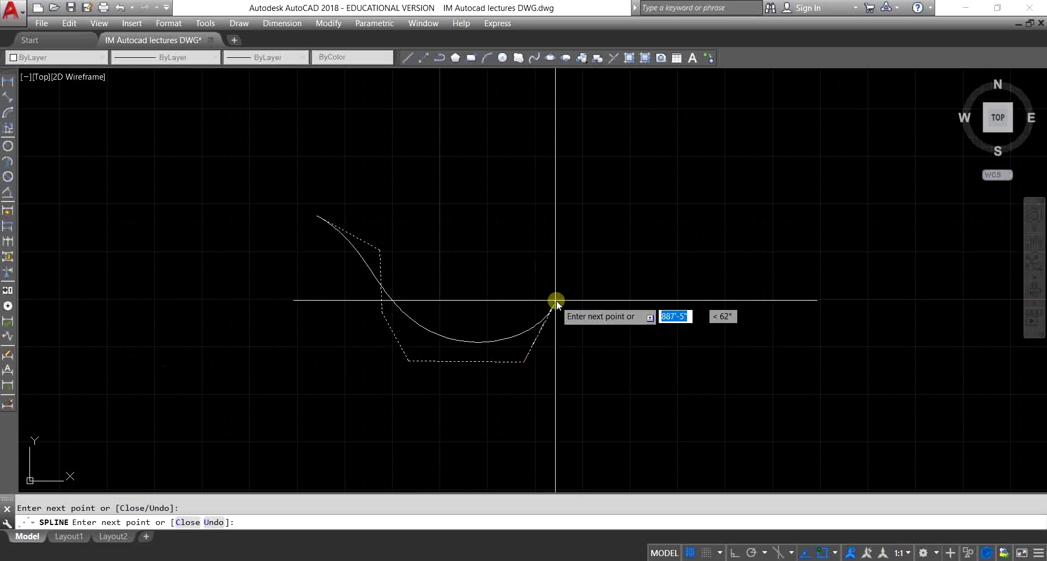
left_click(569, 228)
left_click(678, 202)
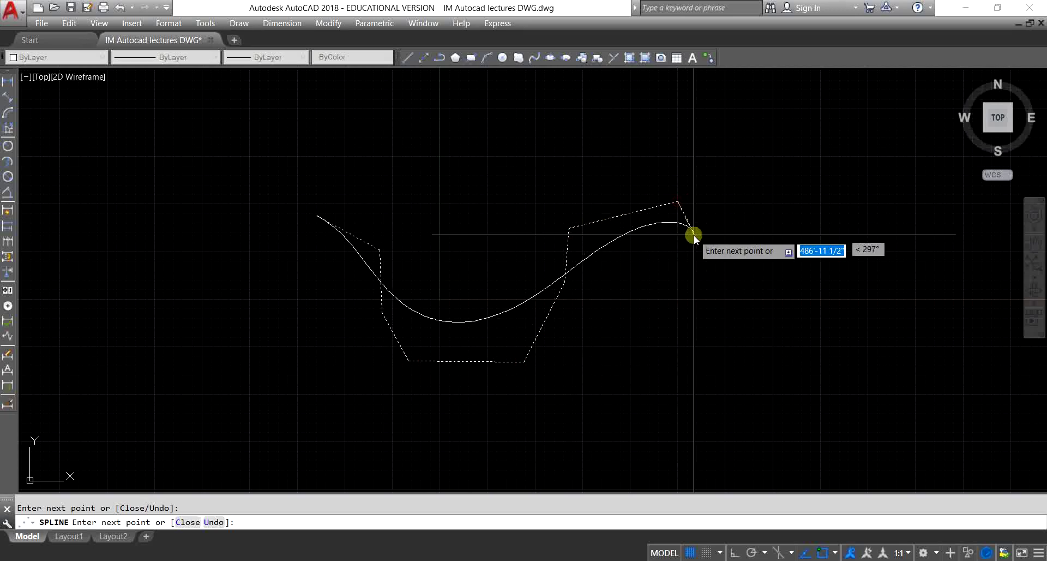
left_click(694, 235)
left_click(667, 292)
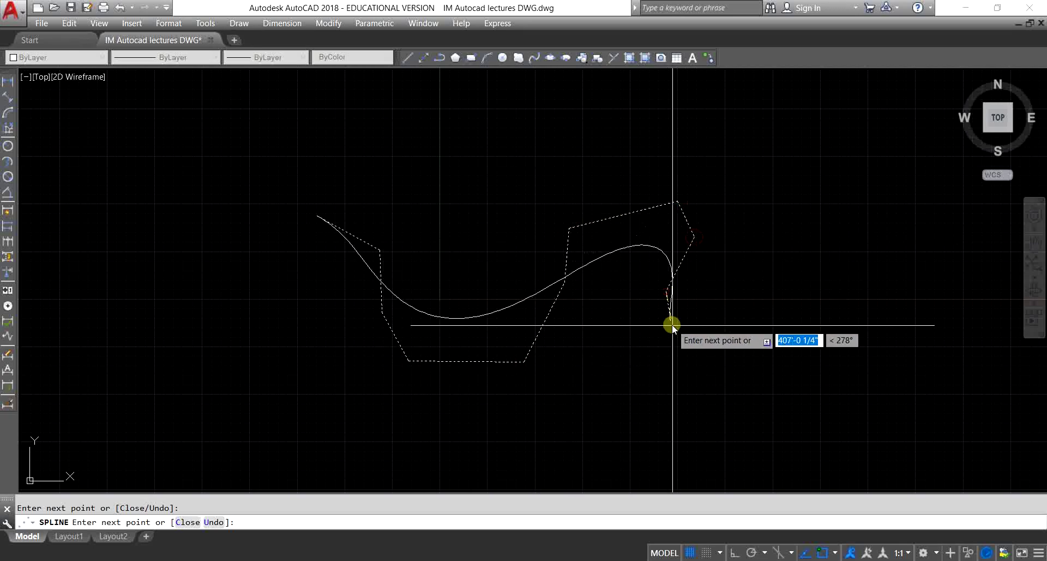
left_click(699, 338)
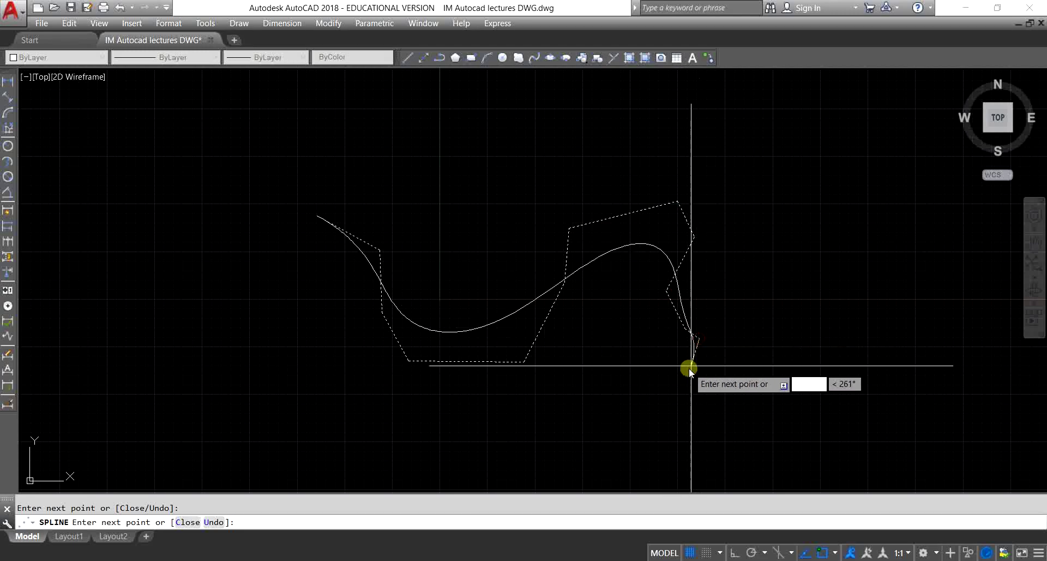
left_click(670, 382)
left_click(770, 404)
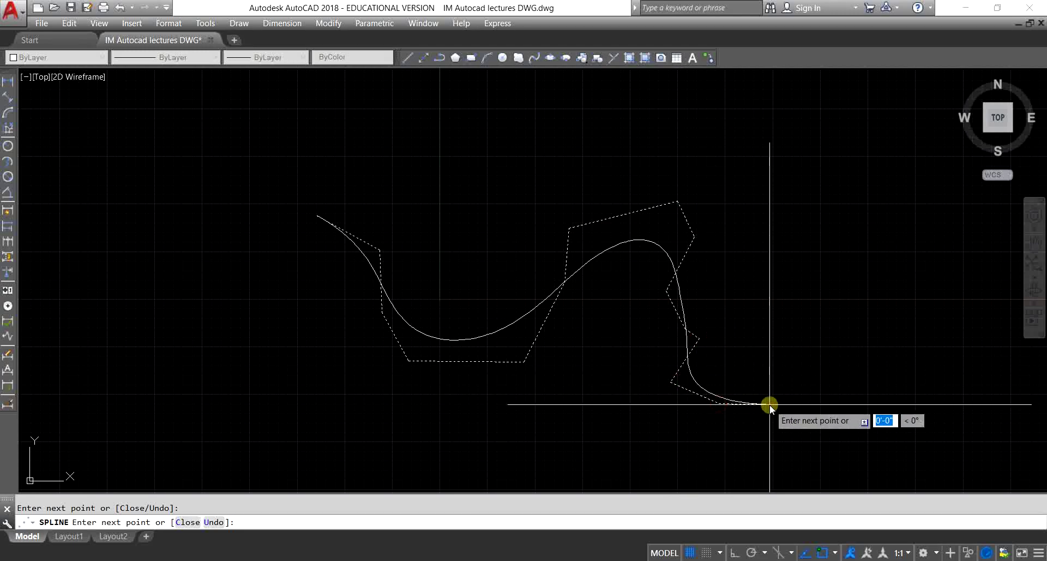
key("Return")
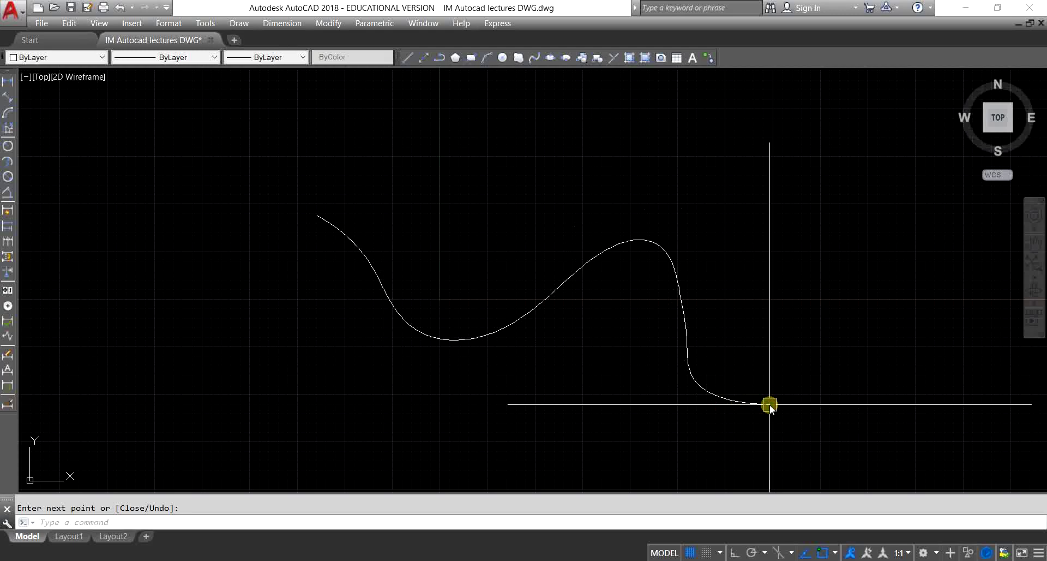
Step: Recentre the view on the spline, then select and deselect it to clear its grips
scroll(550, 286, "down", 2)
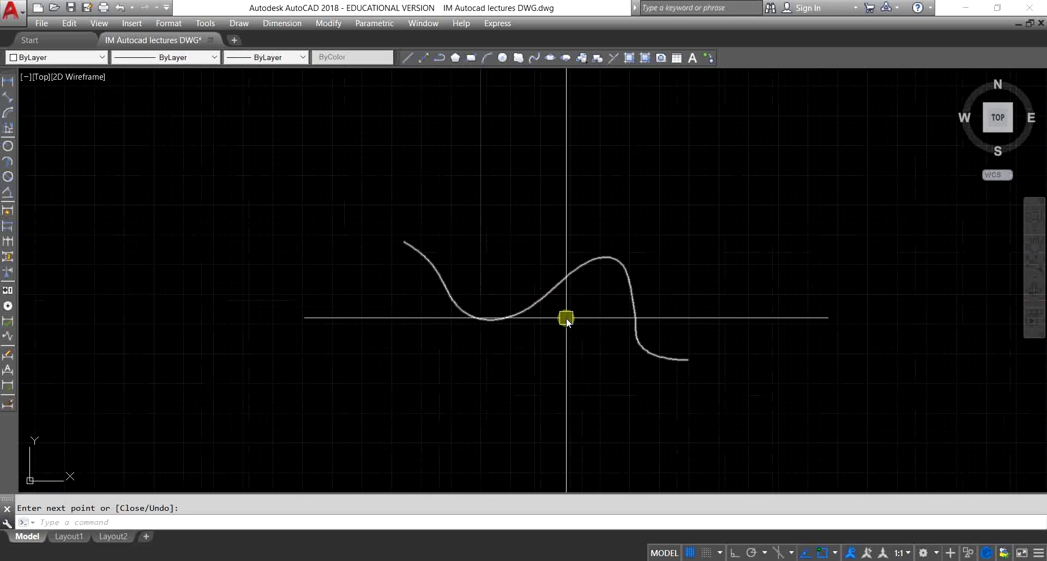
middle_click_drag(567, 321, 532, 320)
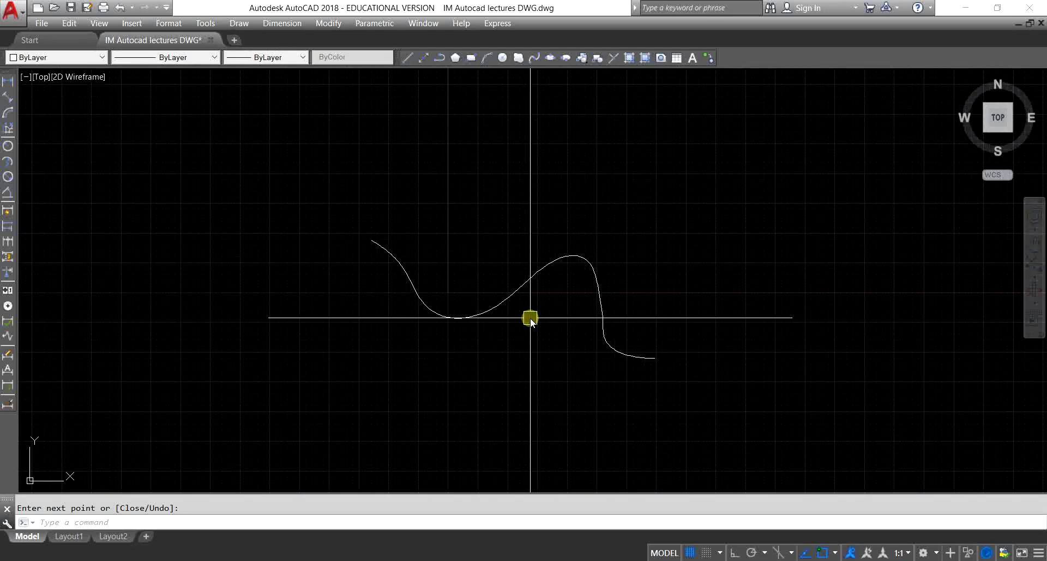
scroll(513, 289, "up", 4)
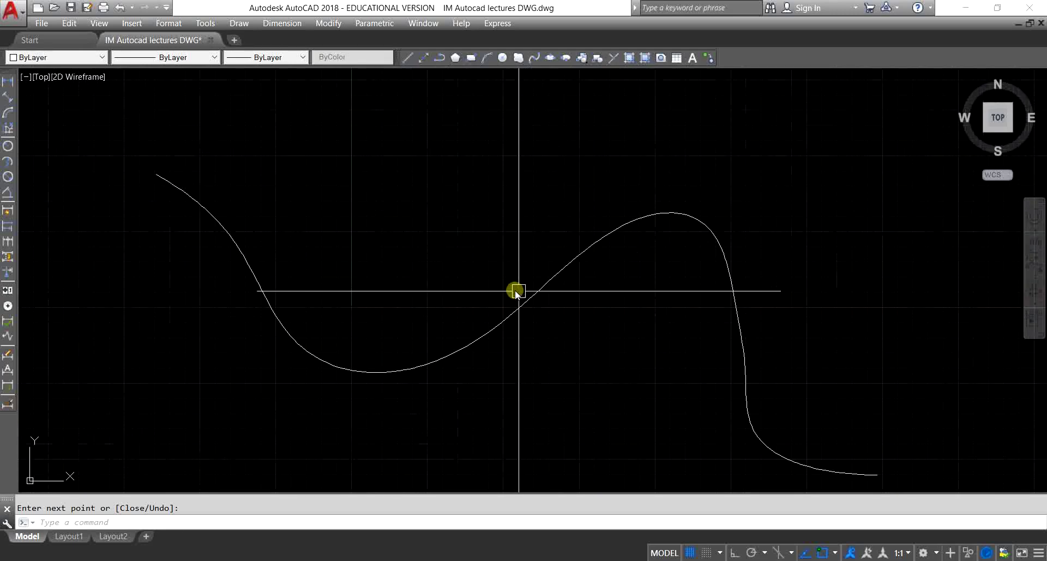
scroll(504, 300, "down", 2)
key("Return")
left_click(505, 301)
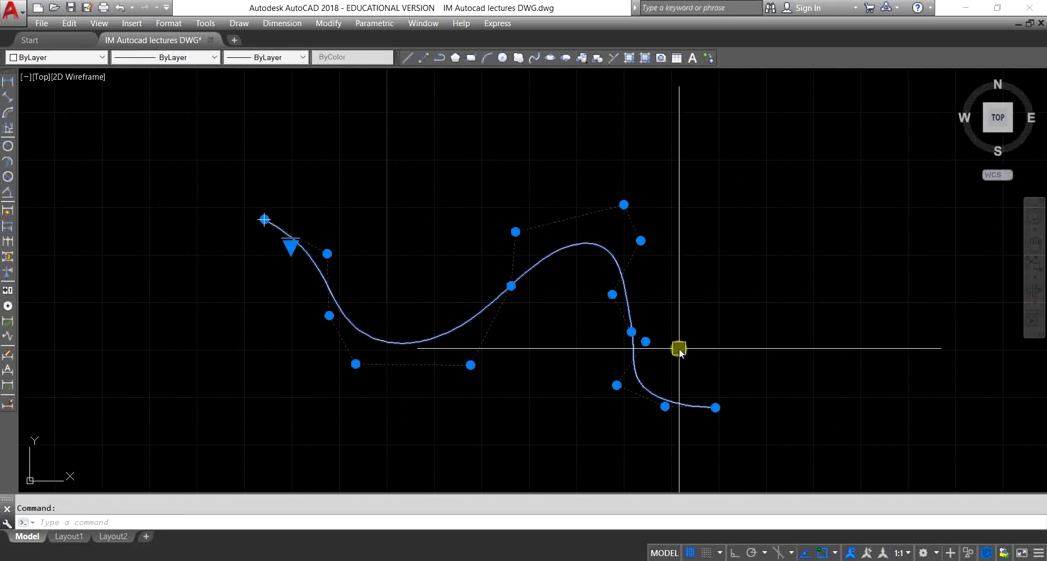
key("Escape")
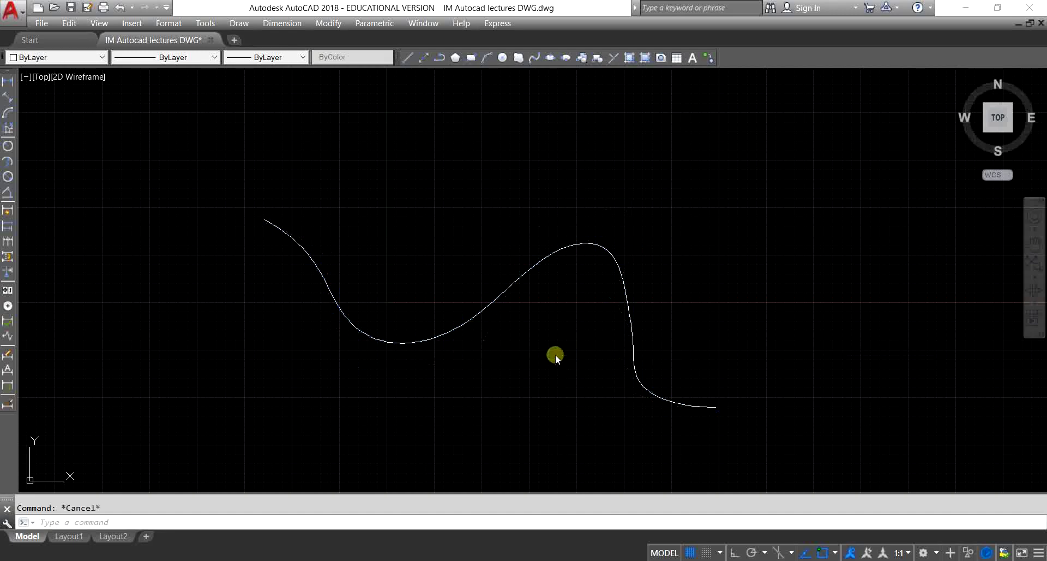
Step: Start a new spline using the Fit creation method
type("spl")
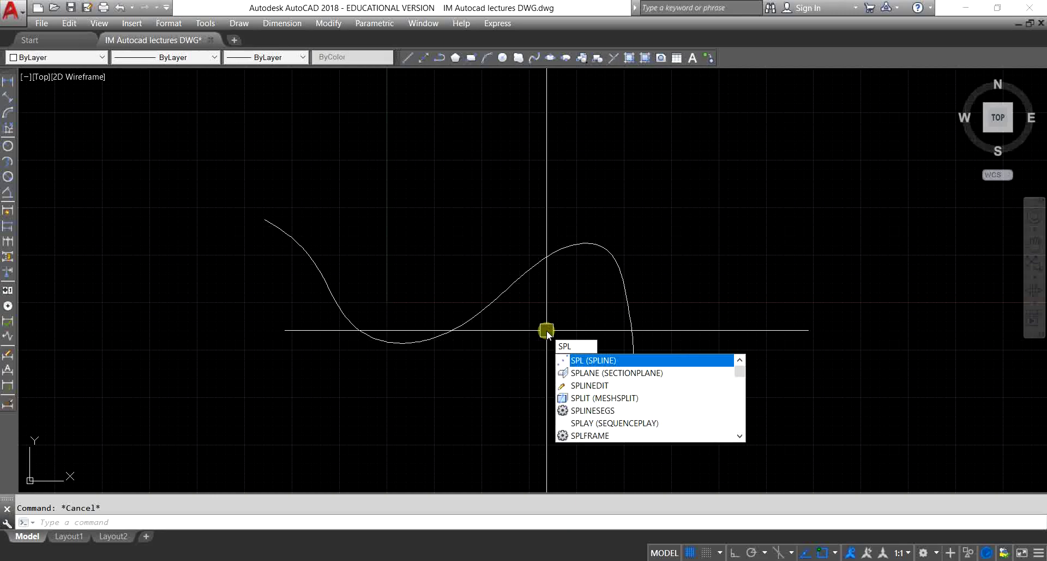
key("Return")
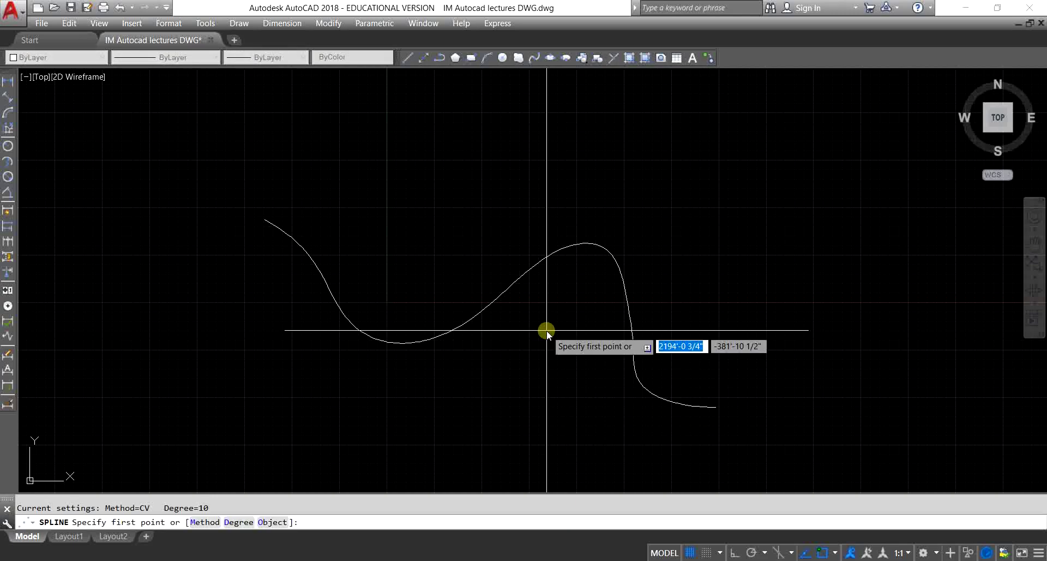
type("m")
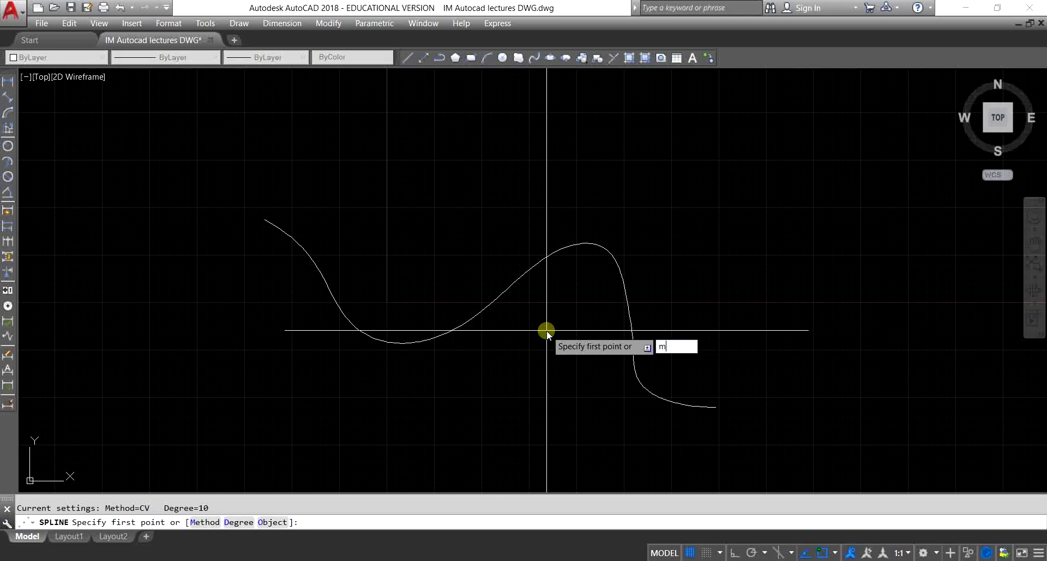
key("Return")
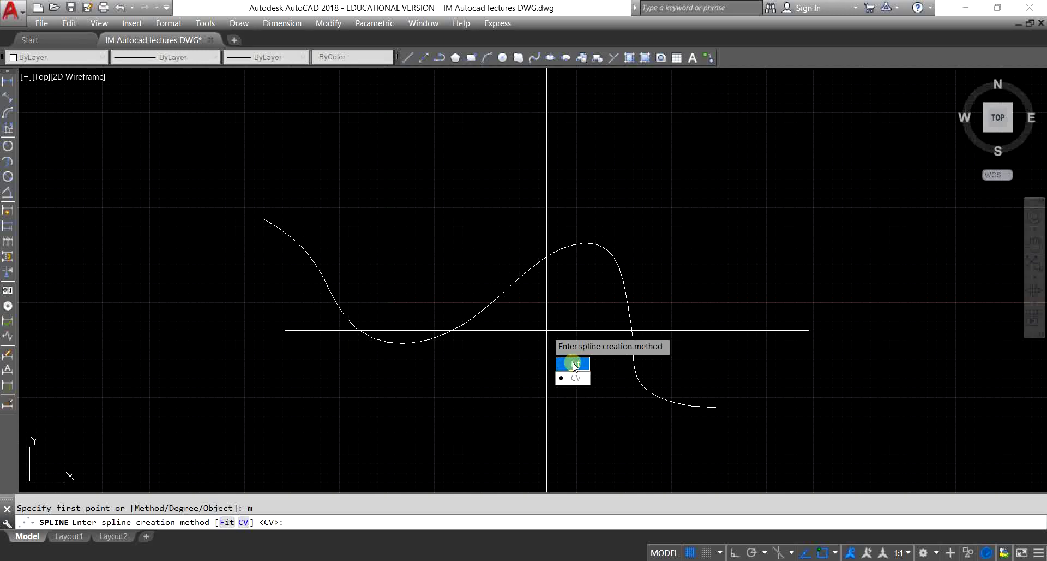
left_click(574, 365)
Step: Place fit points from upper left across the top and down through the first curve
left_click(344, 136)
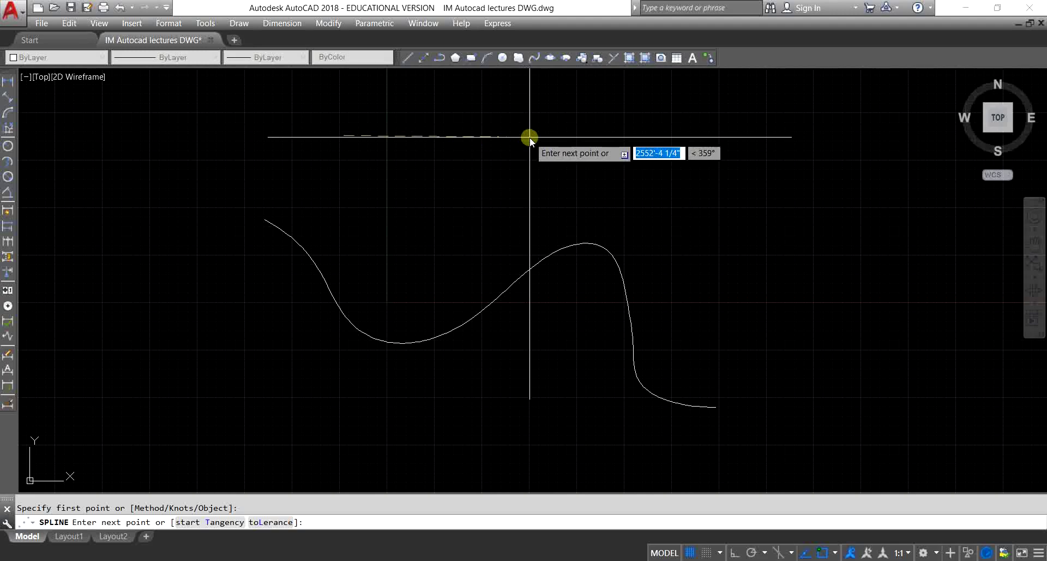
left_click(542, 132)
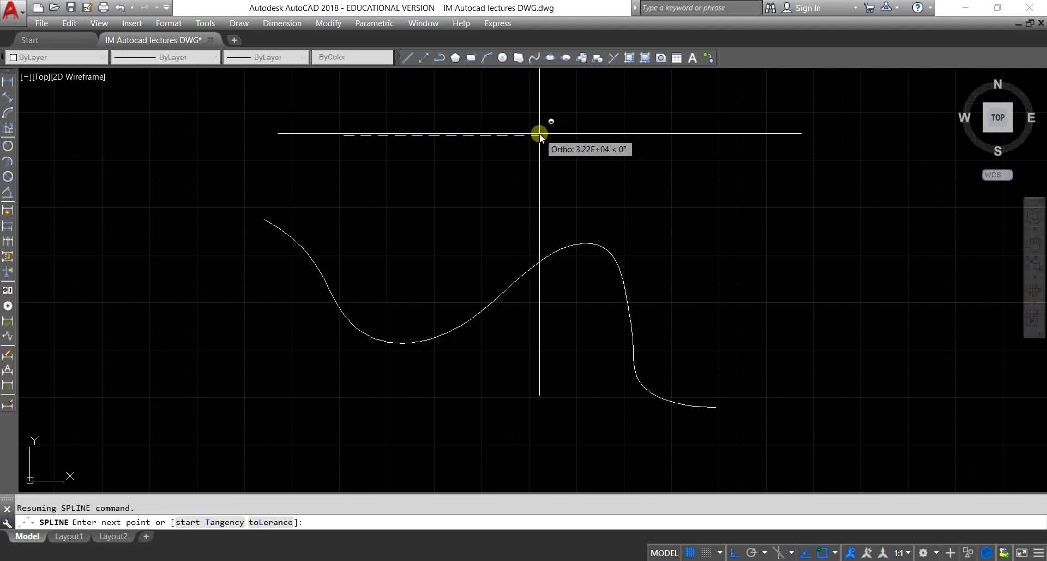
left_click(532, 218)
left_click(560, 321)
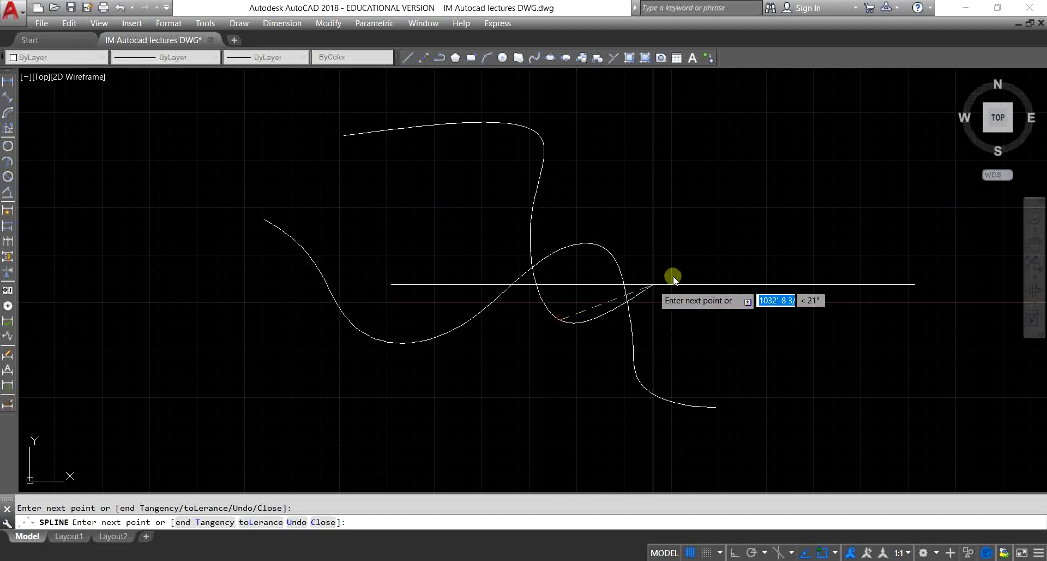
left_click(708, 264)
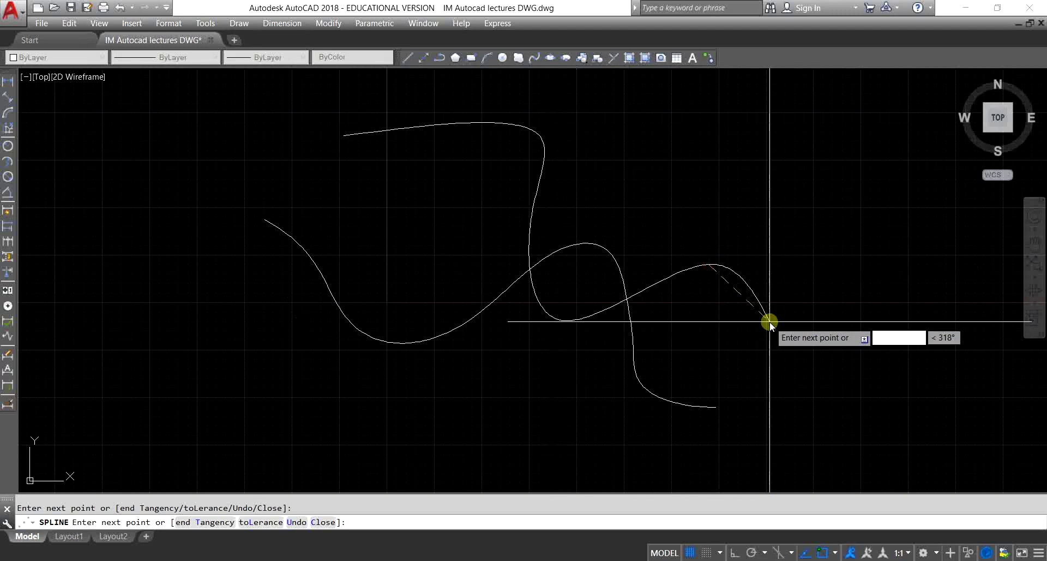
Step: Loop the spline around the lower right and end it with a final fit point
left_click(791, 385)
left_click(727, 435)
left_click(590, 381)
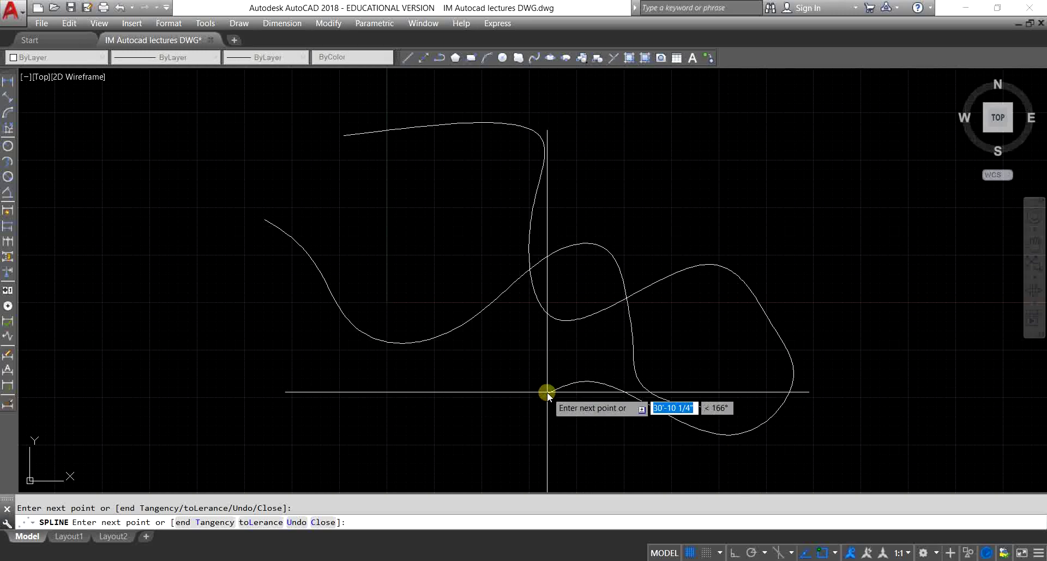
left_click(547, 392)
key("Return")
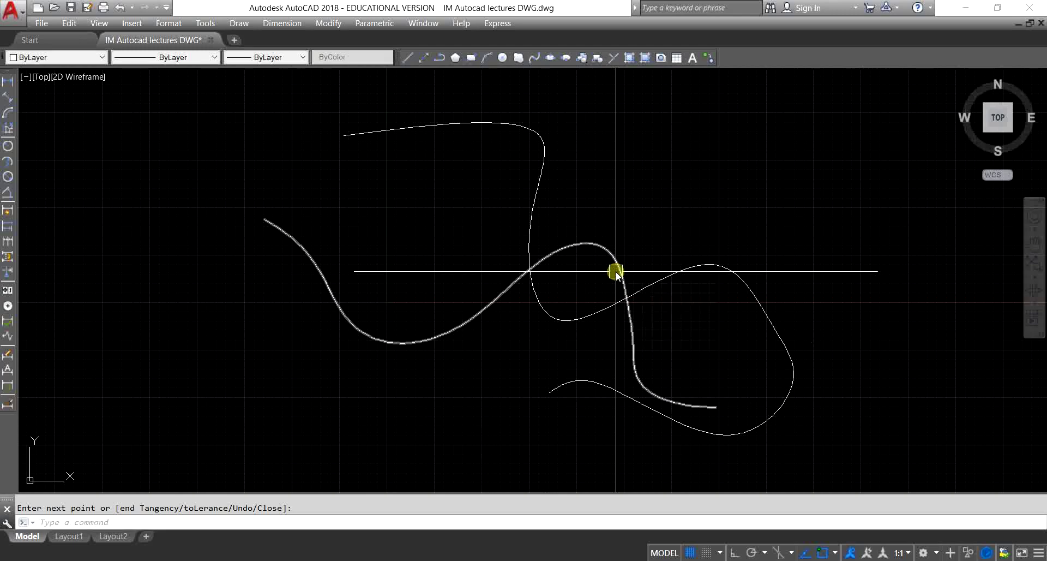
mouse_move(616, 272)
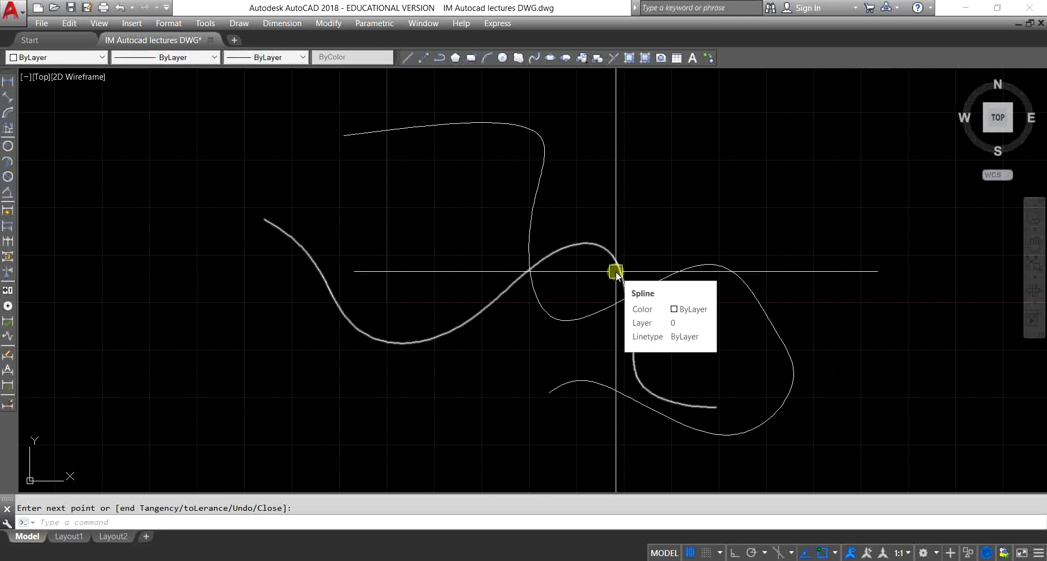
scroll(546, 237, "down", 3)
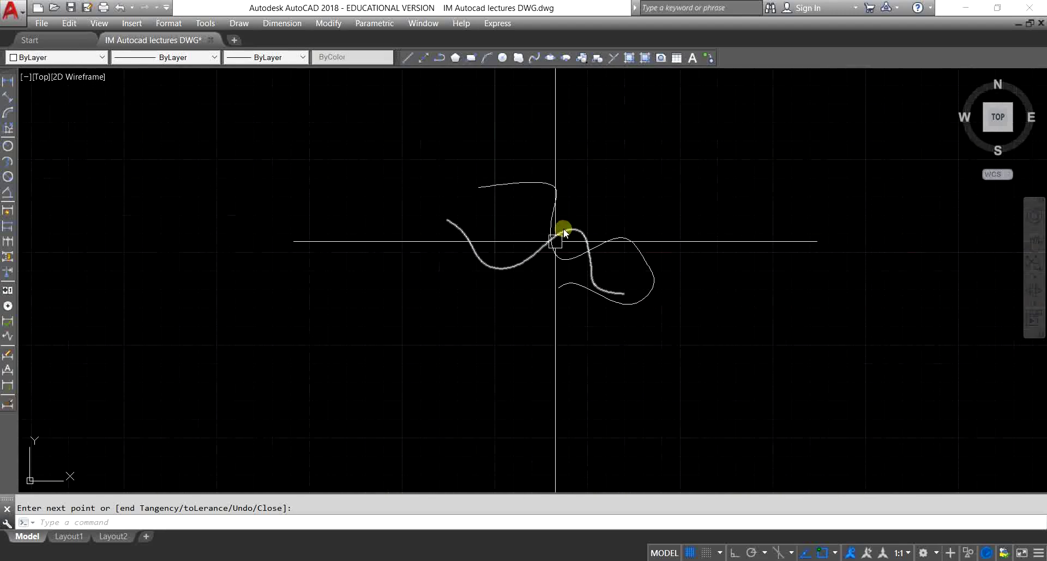
scroll(517, 268, "down", 1)
scroll(517, 268, "up", 2)
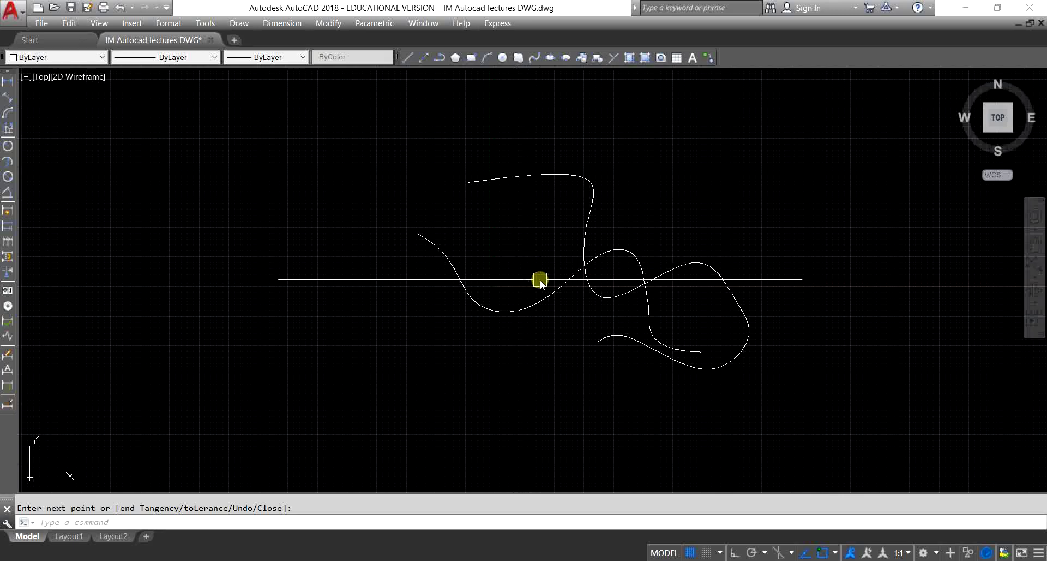
Step: Start another spline with SPL and switch its creation method to CV
type("s")
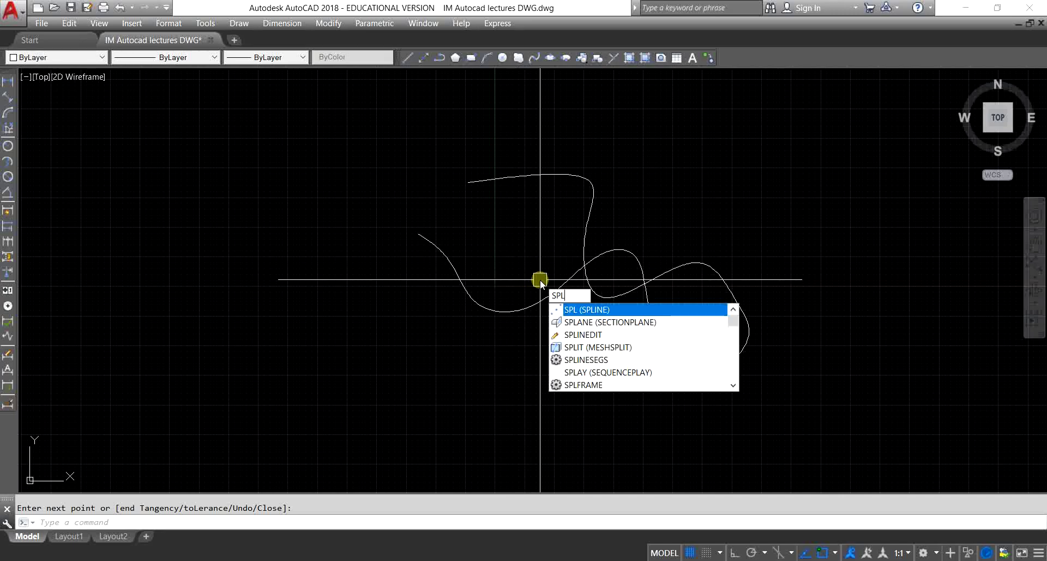
key("Return")
type("m")
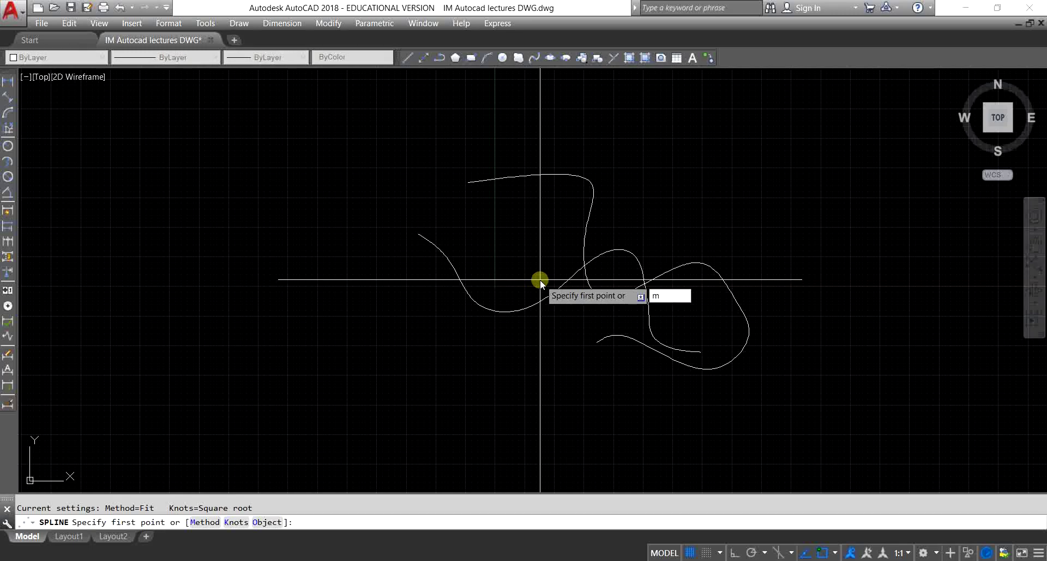
key("Return")
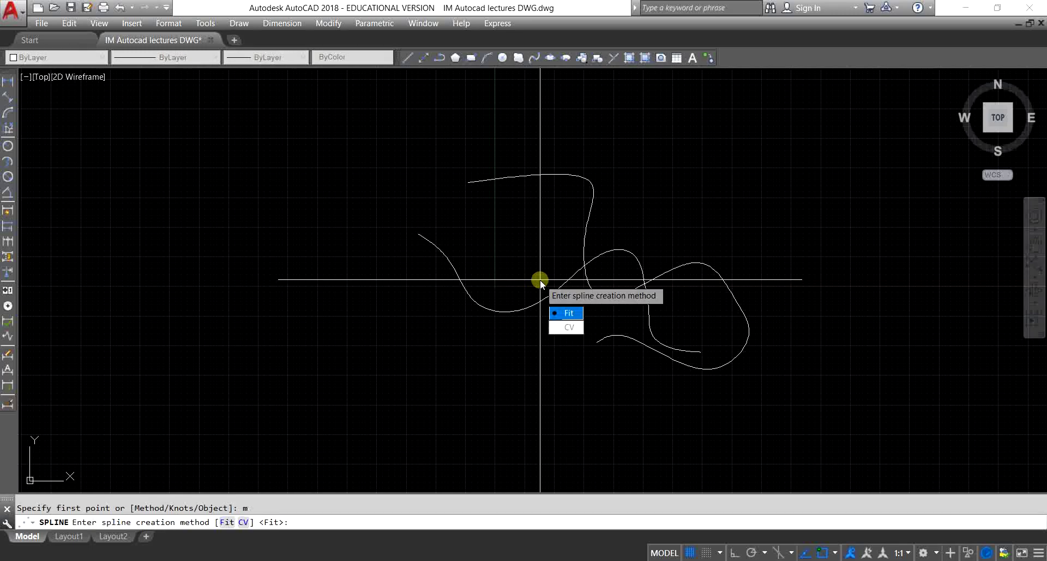
left_click(568, 327)
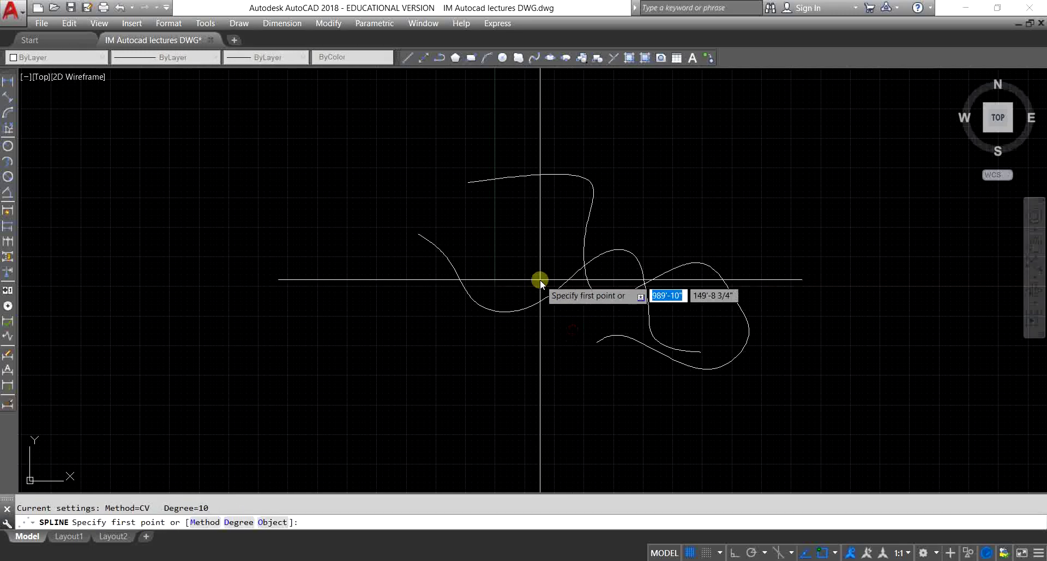
scroll(540, 279, "down", 2)
scroll(381, 273, "up", 2)
Step: Place control vertices from the left, dipping down along the bottom and back up
left_click(247, 208)
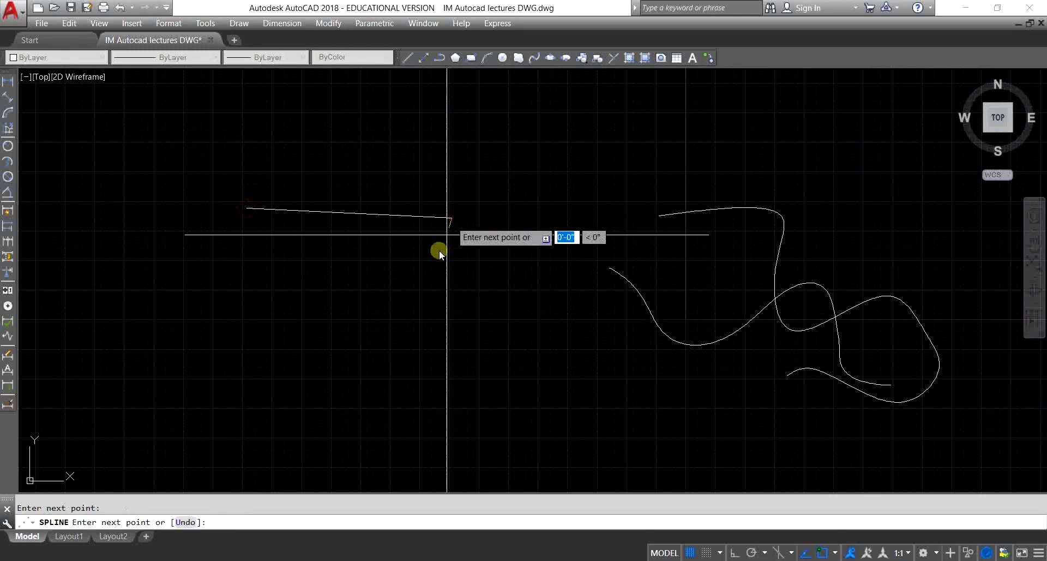
left_click(461, 331)
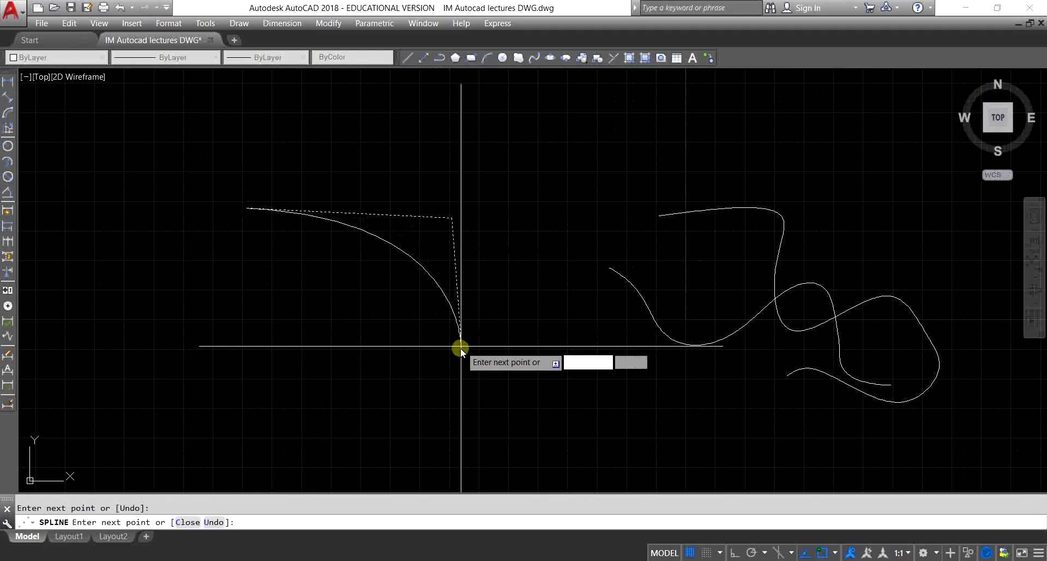
left_click(437, 404)
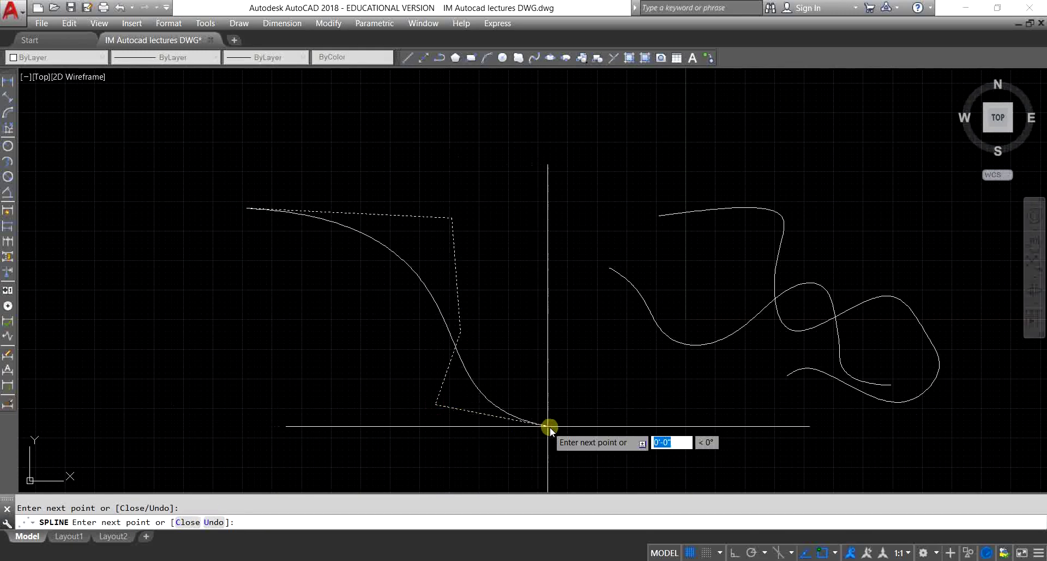
left_click(549, 426)
left_click(613, 419)
left_click(567, 255)
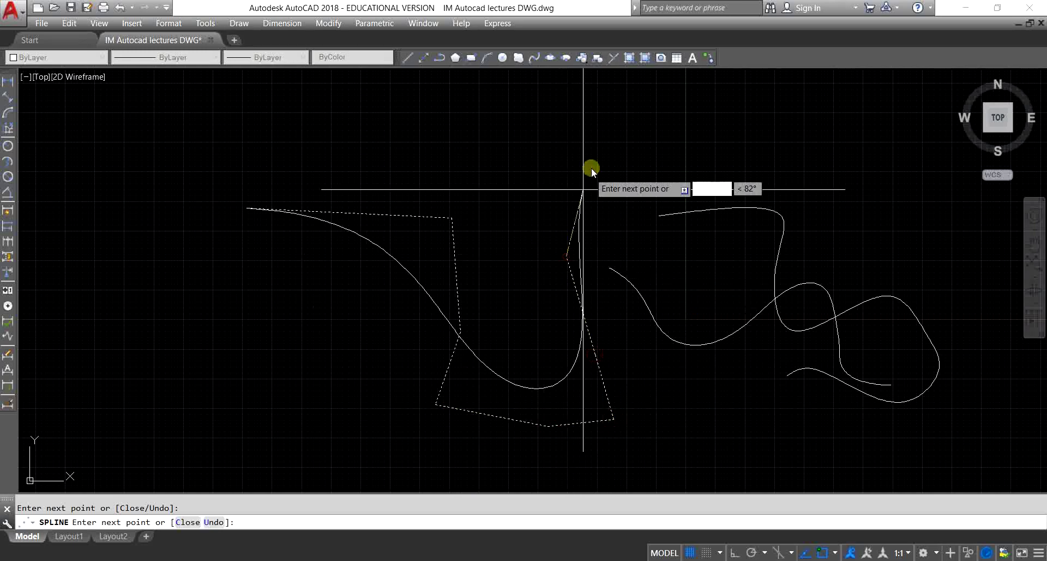
Step: Add control vertices sweeping toward the upper right and finish the spline
left_click(595, 150)
left_click(671, 135)
left_click(791, 143)
left_click(897, 207)
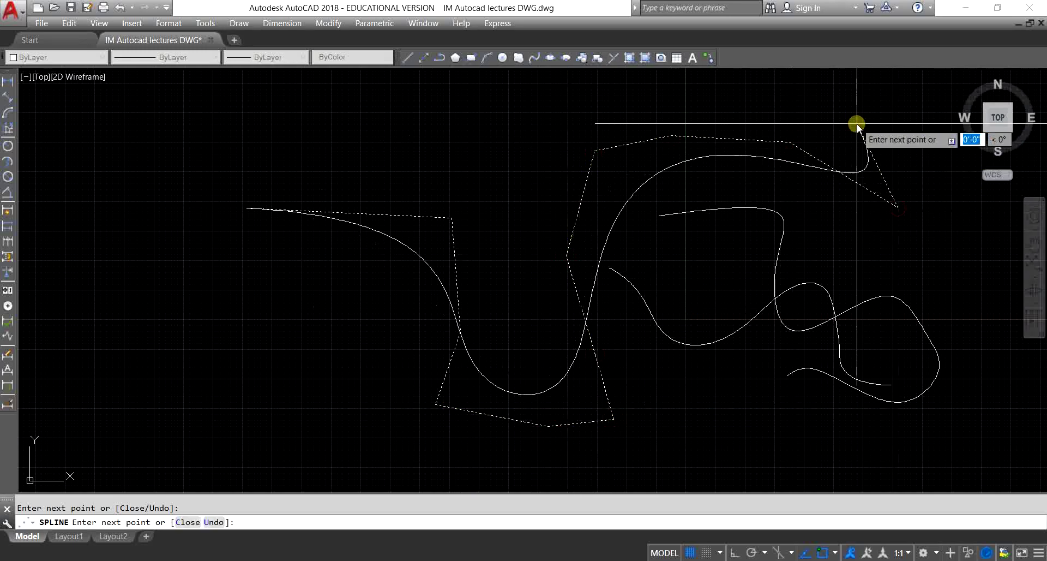
left_click(857, 125)
key("Return")
scroll(498, 264, "down", 6)
scroll(523, 278, "up", 3)
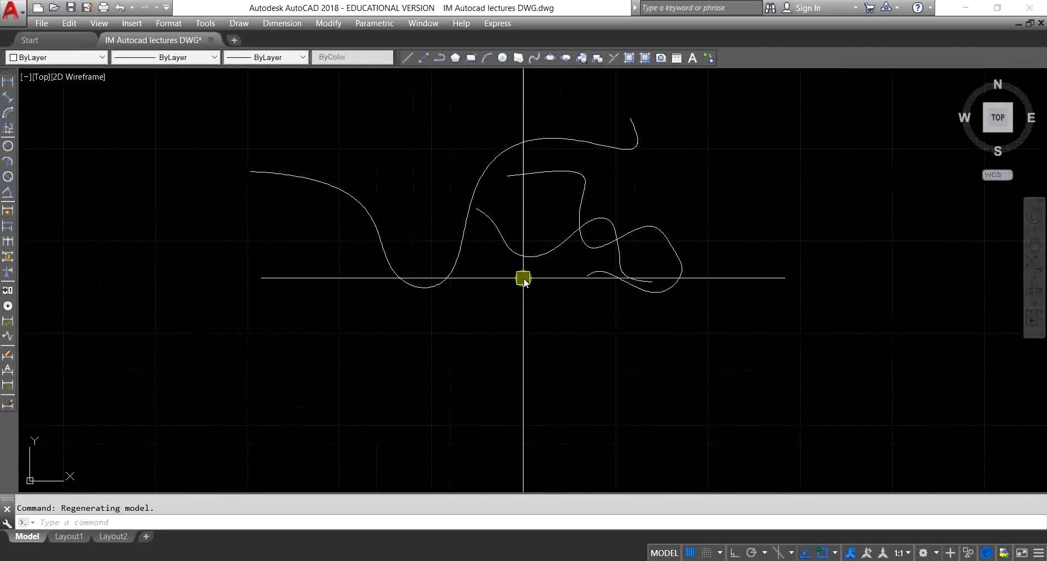
scroll(525, 280, "up", 1)
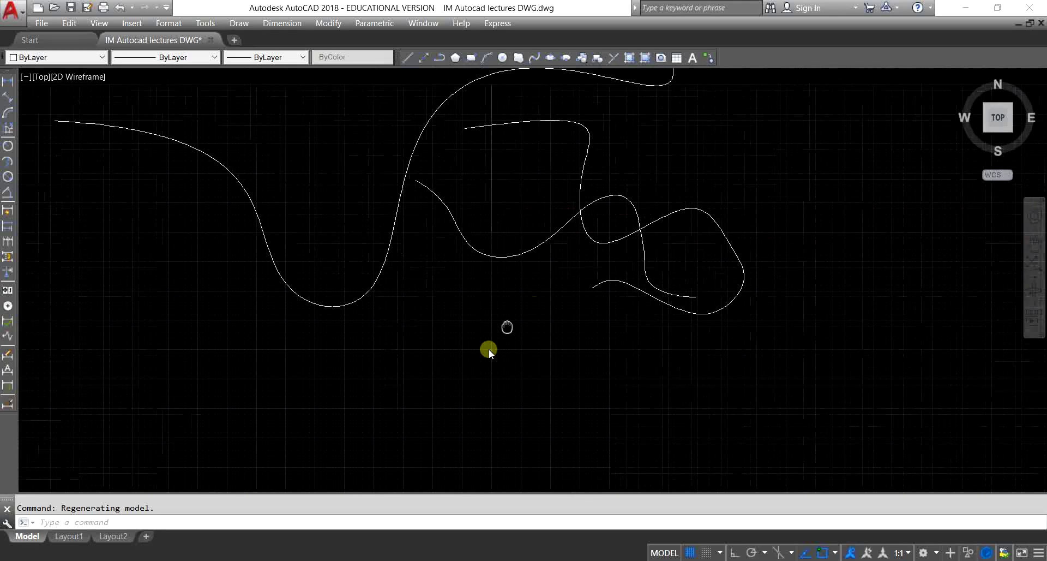
scroll(489, 348, "up", 2)
scroll(474, 355, "down", 4)
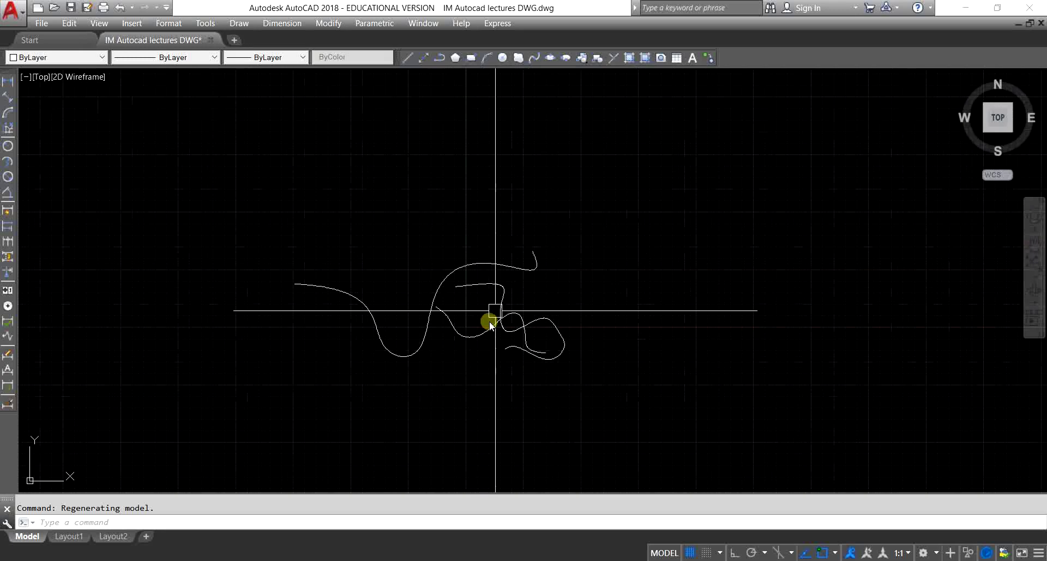